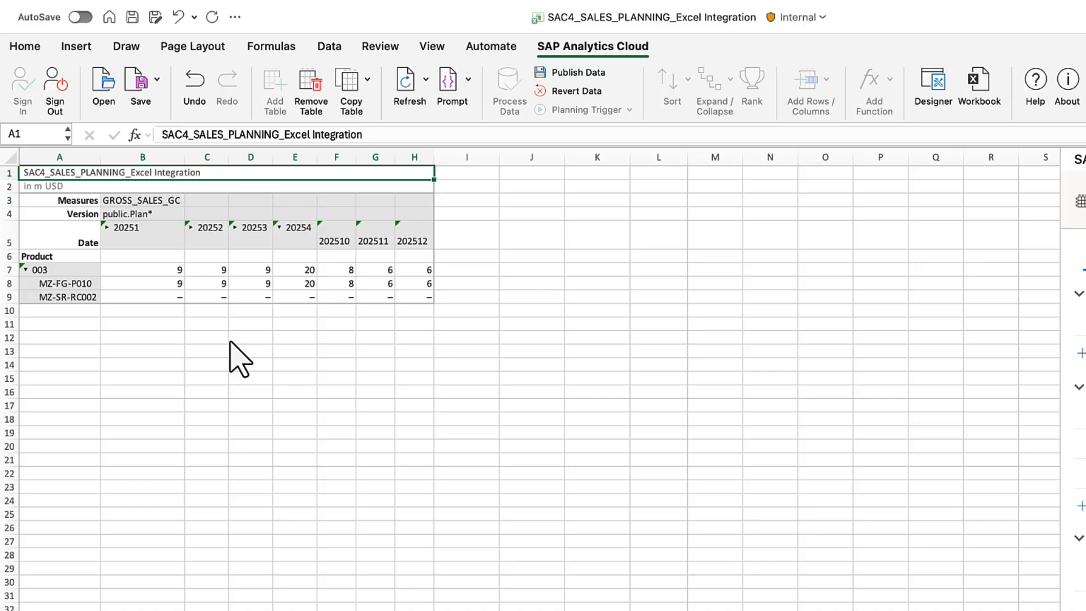
- Enter the formula =SAP.GETTABLENAME(A1) in cell B14 to return the name of the planning table
left_click(103, 366)
type("=")
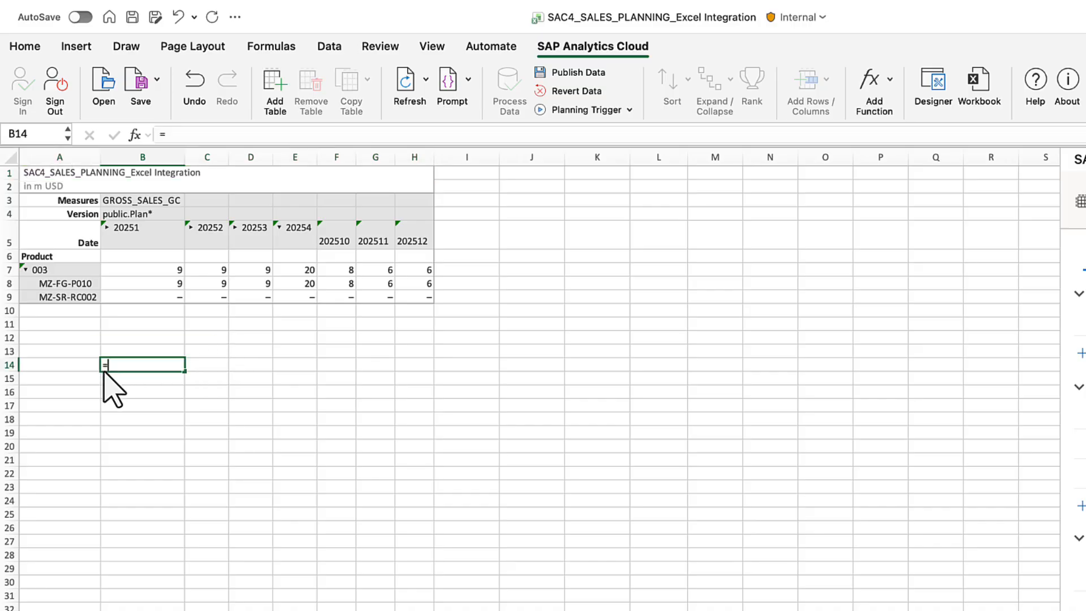
type("sap.")
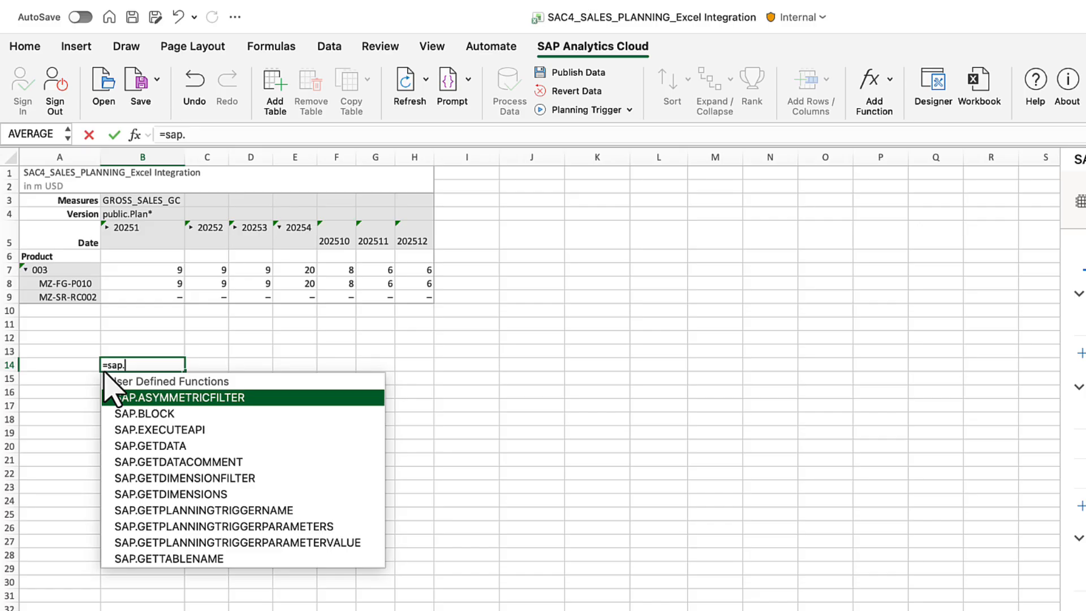
double_click(148, 558)
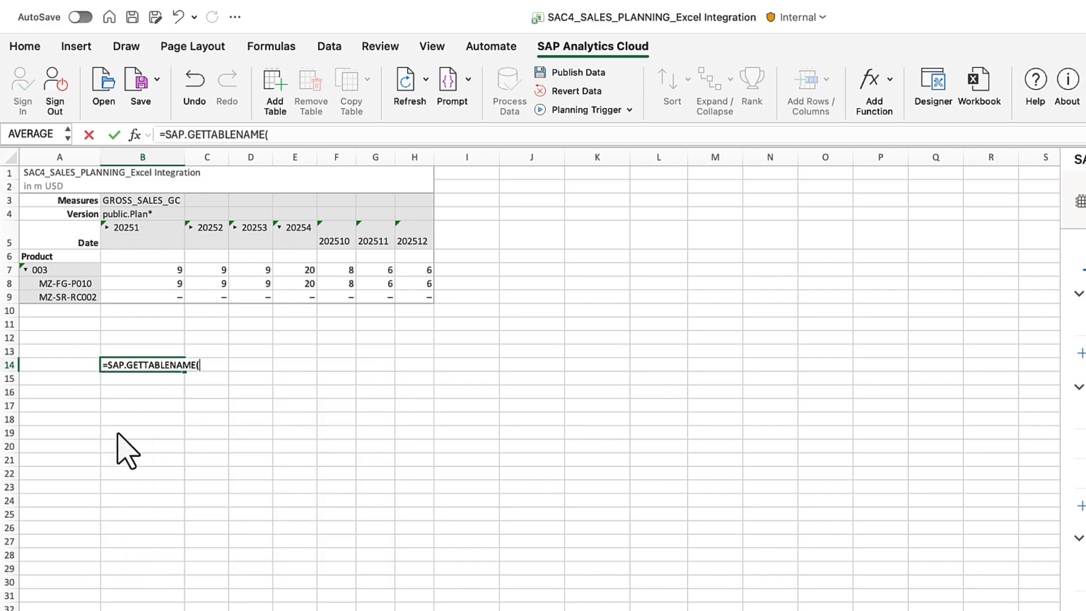
left_click(54, 173)
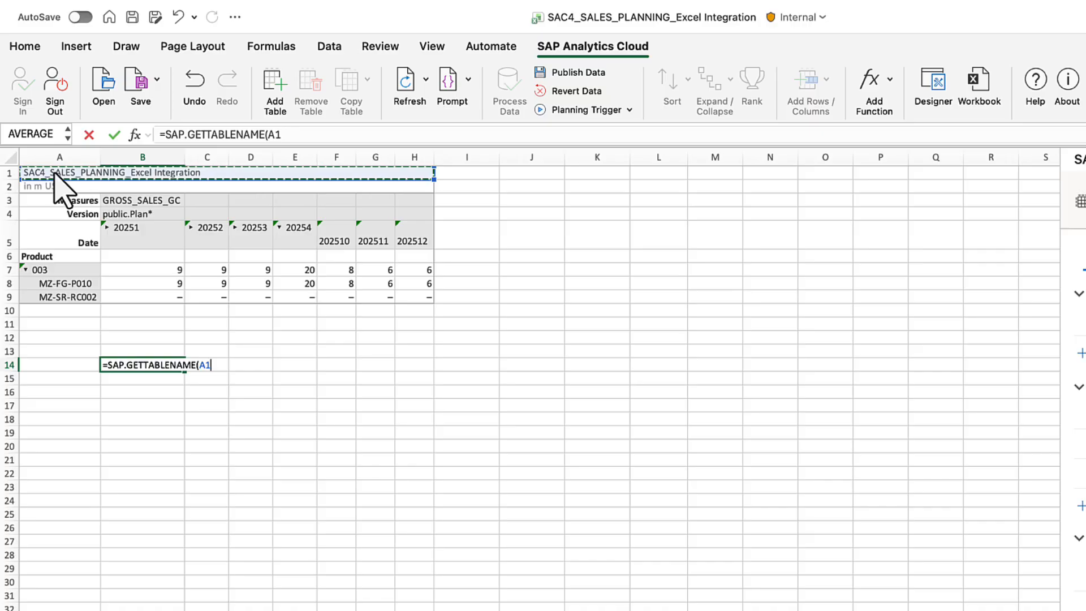
type(")")
key("Return")
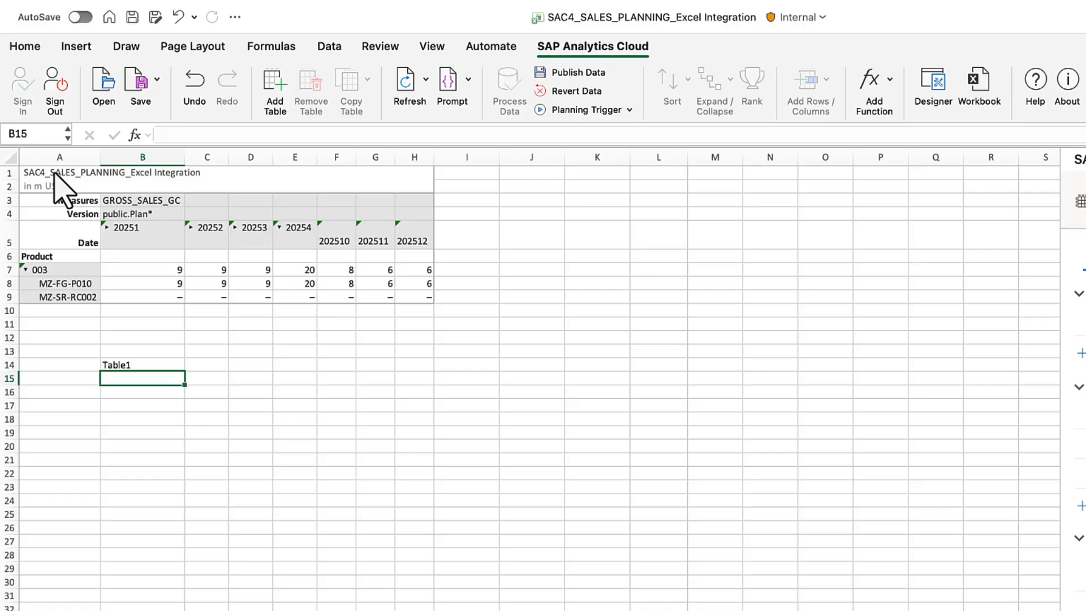
- Check which display option is set for the Product dimension in the table's rows
left_click(1022, 320)
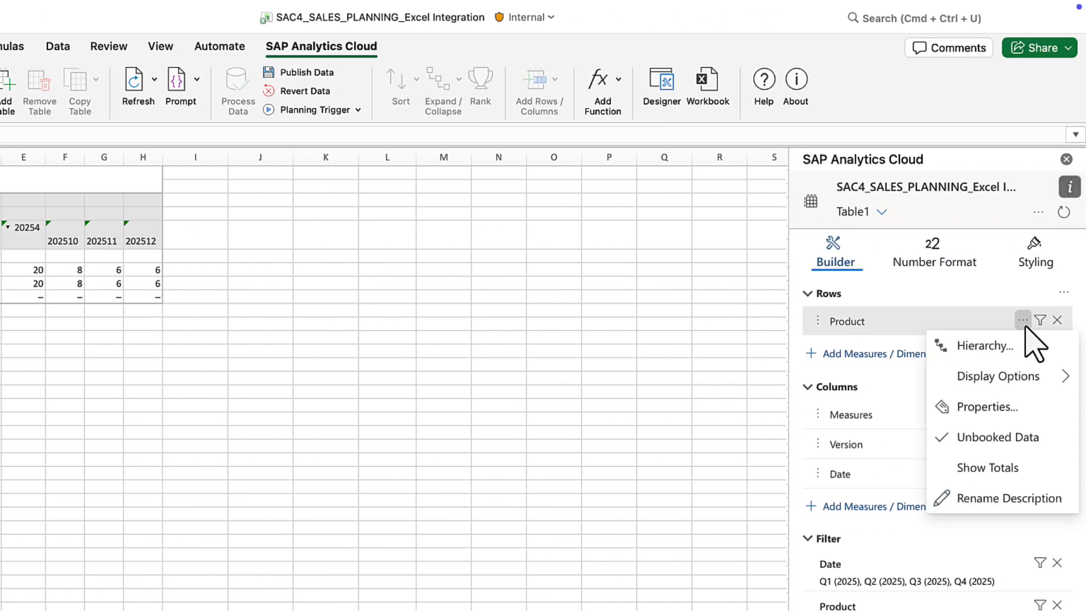
left_click(1026, 375)
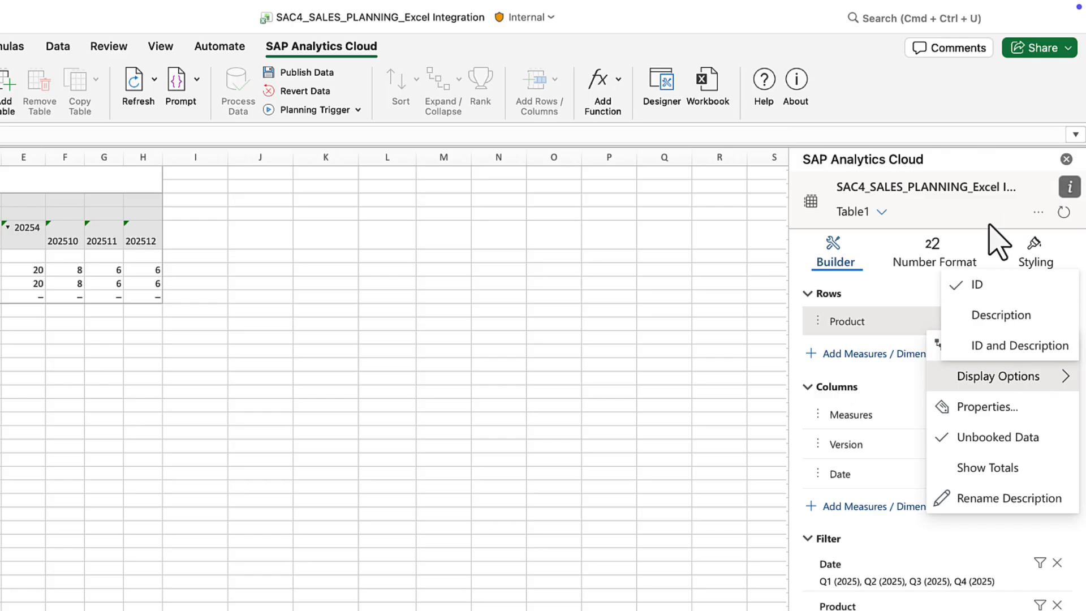
left_click(998, 240)
- Begin a SAP.GETDATA formula in cell B15 with the table name B14 and the product references A6 and A8
left_click(164, 376)
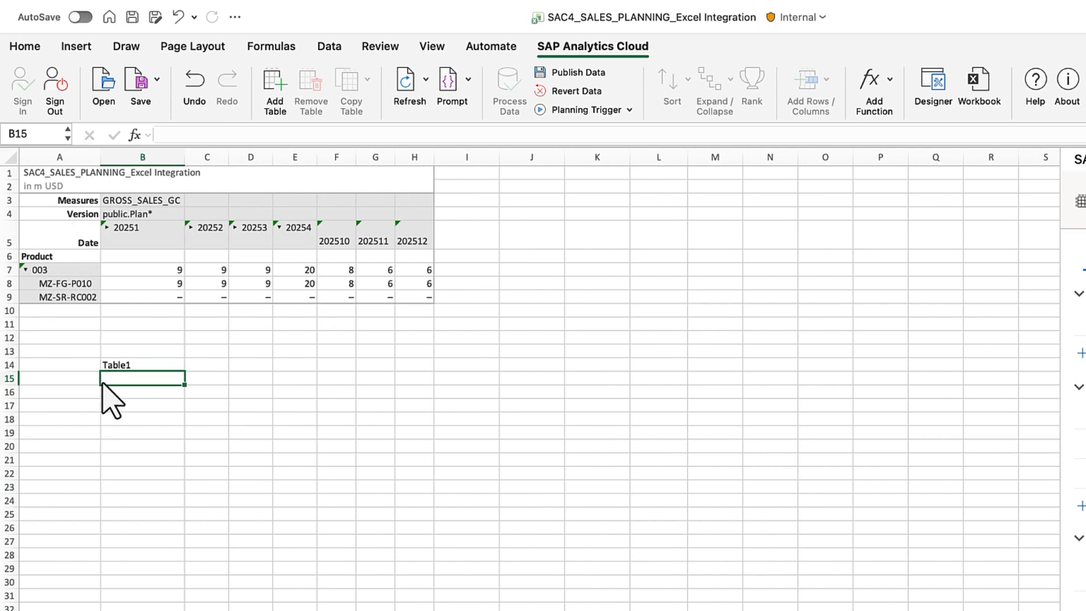
type("=sap.")
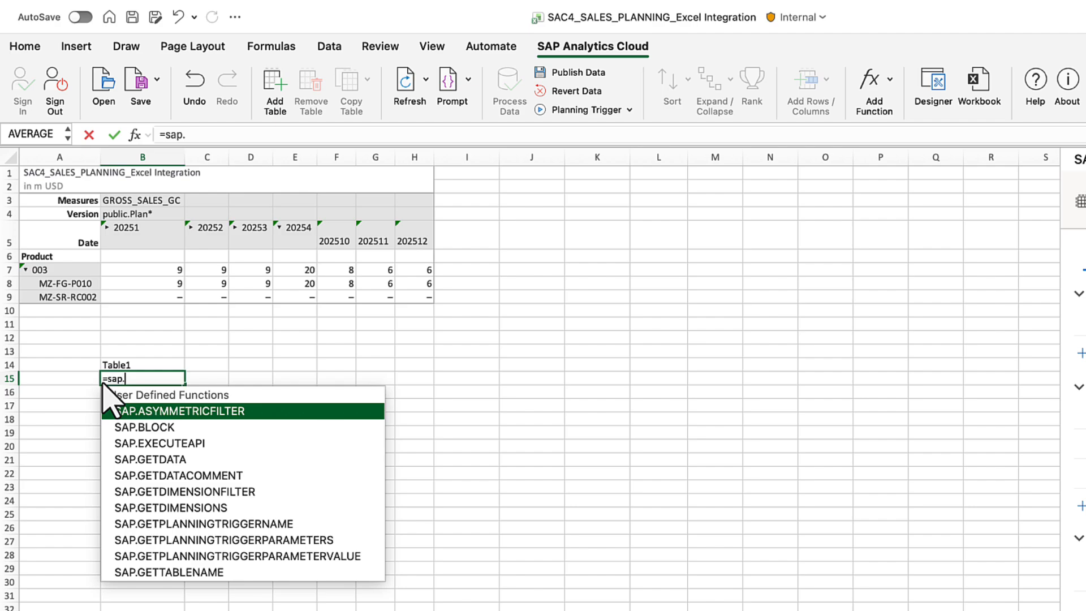
double_click(116, 460)
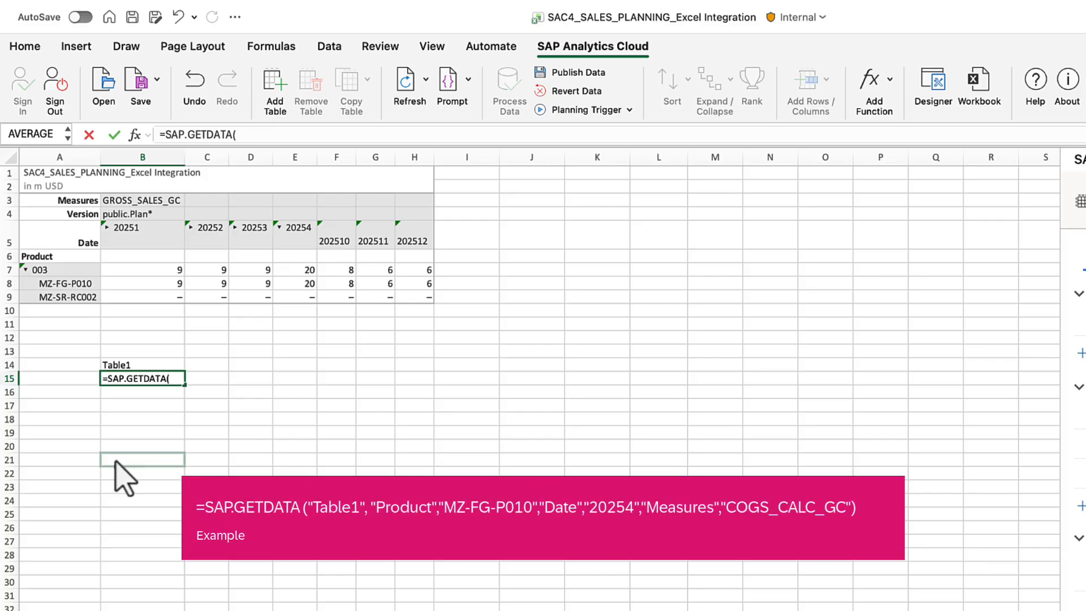
left_click(122, 366)
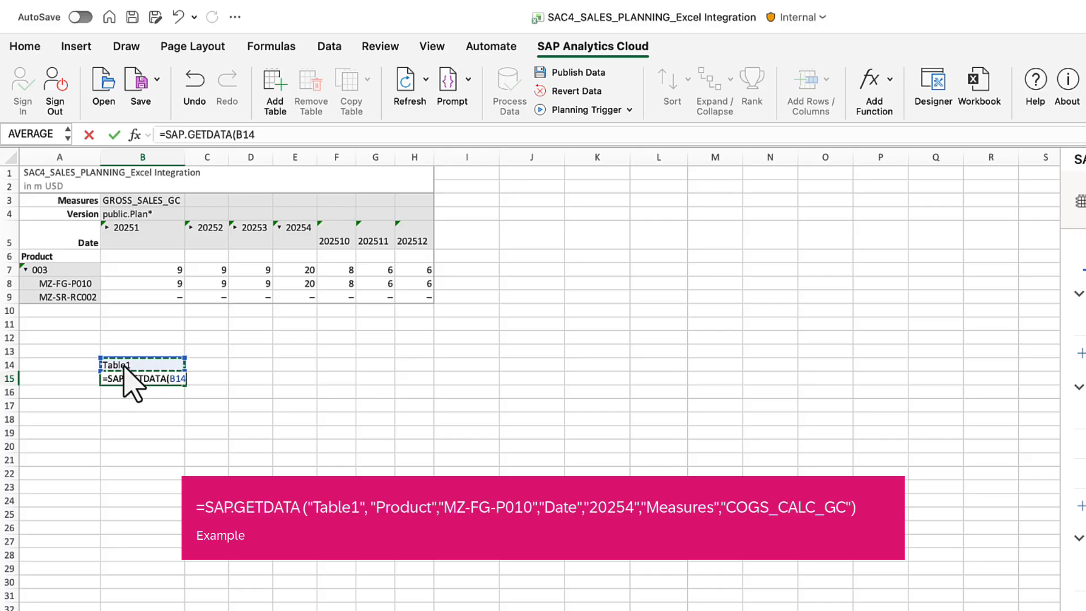
type(",")
left_click(56, 257)
type(",")
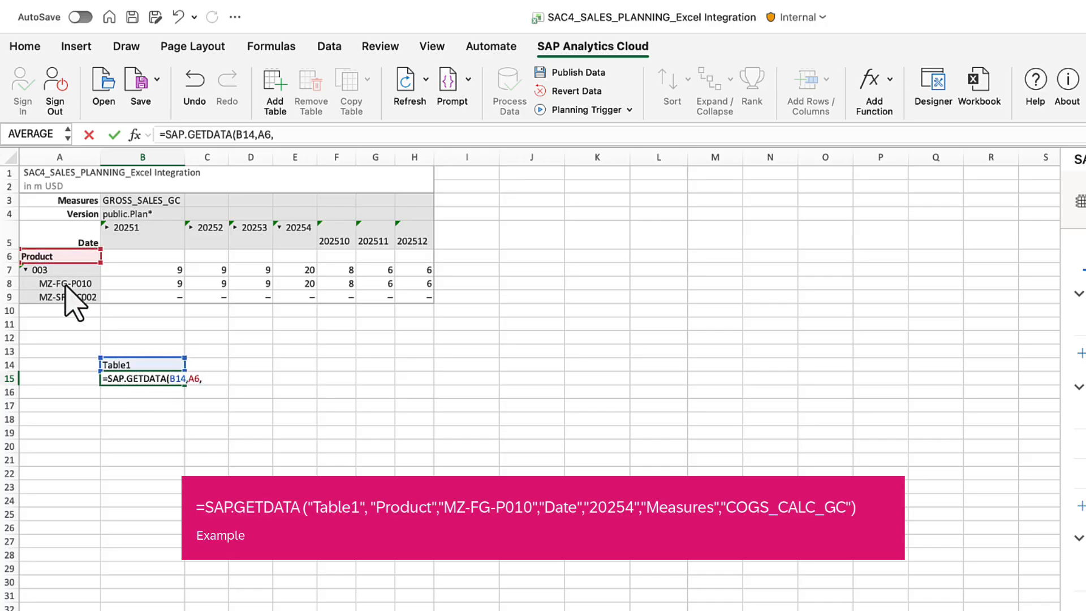
left_click(67, 282)
type(",")
- Complete the SAP.GETDATA formula with the date references A5 and E5 and the measure references A3 and B3
left_click(85, 243)
type(",")
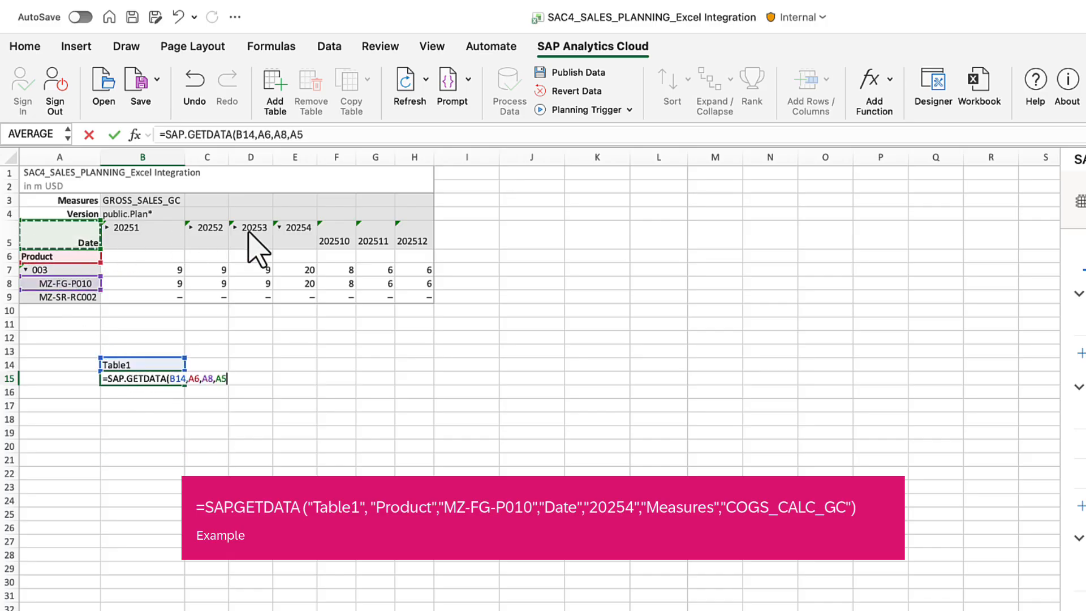
left_click(291, 235)
type(",")
left_click(74, 202)
type(",")
left_click(138, 200)
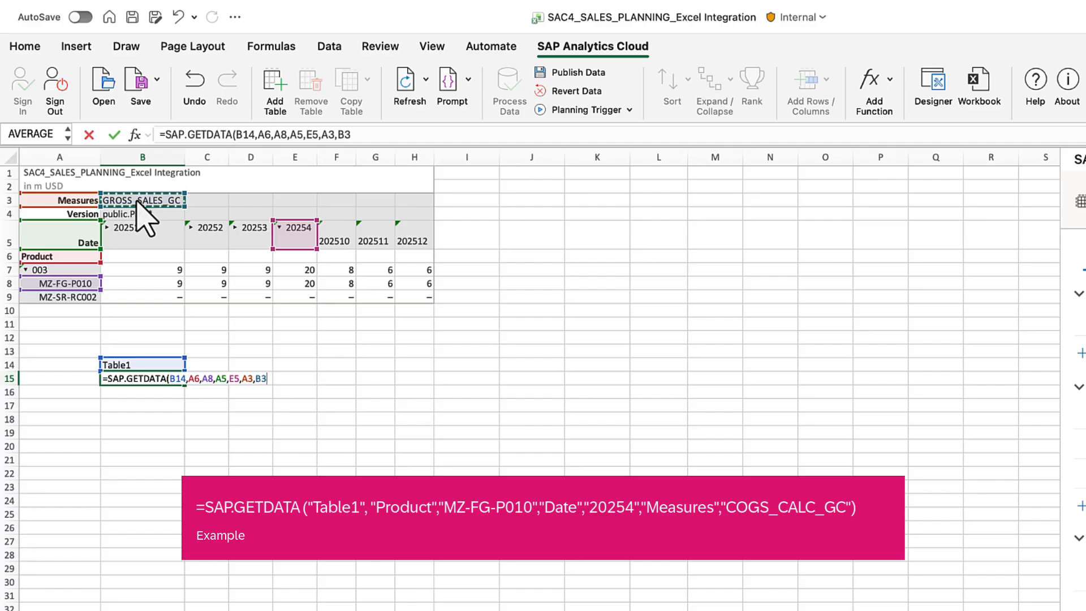
type(")")
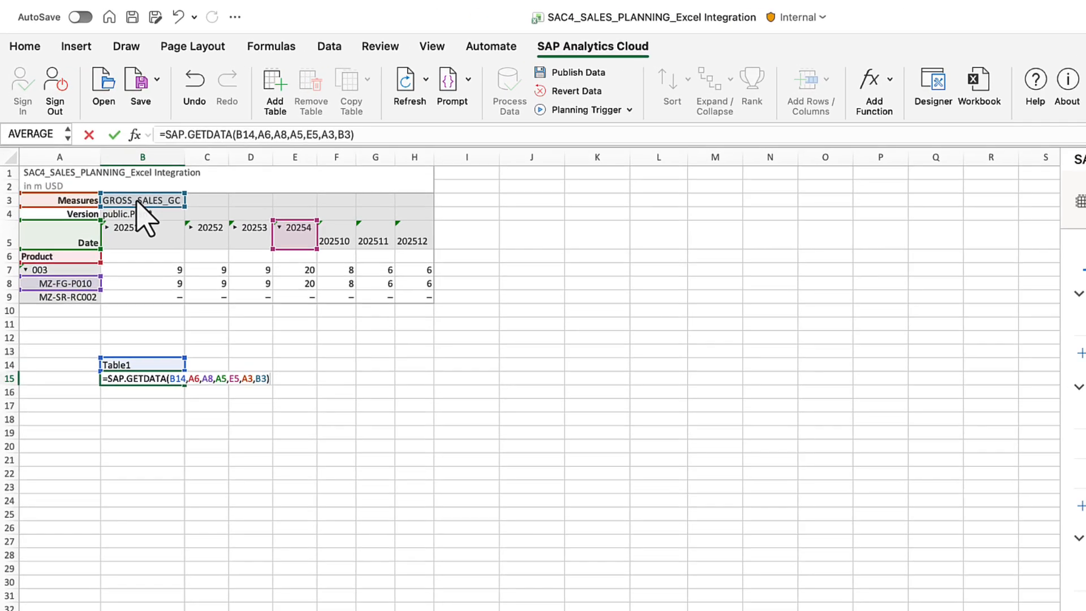
key("Return")
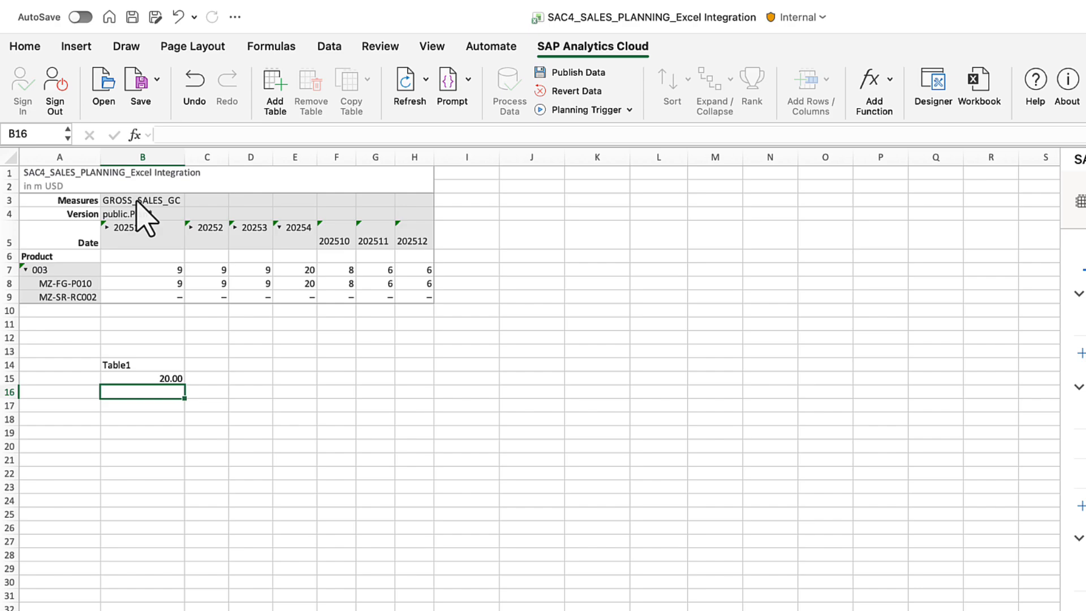
- Begin a SAP.SETDATA formula in cell B16 with table name B14, value "7000000" and product references A6 and A8
type("=sap.s")
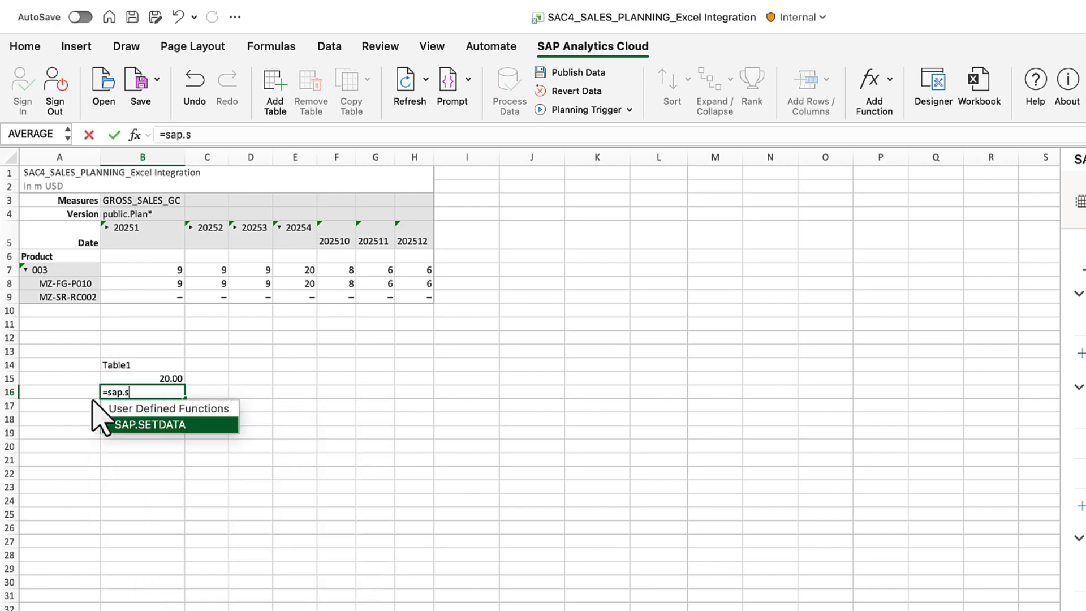
double_click(148, 425)
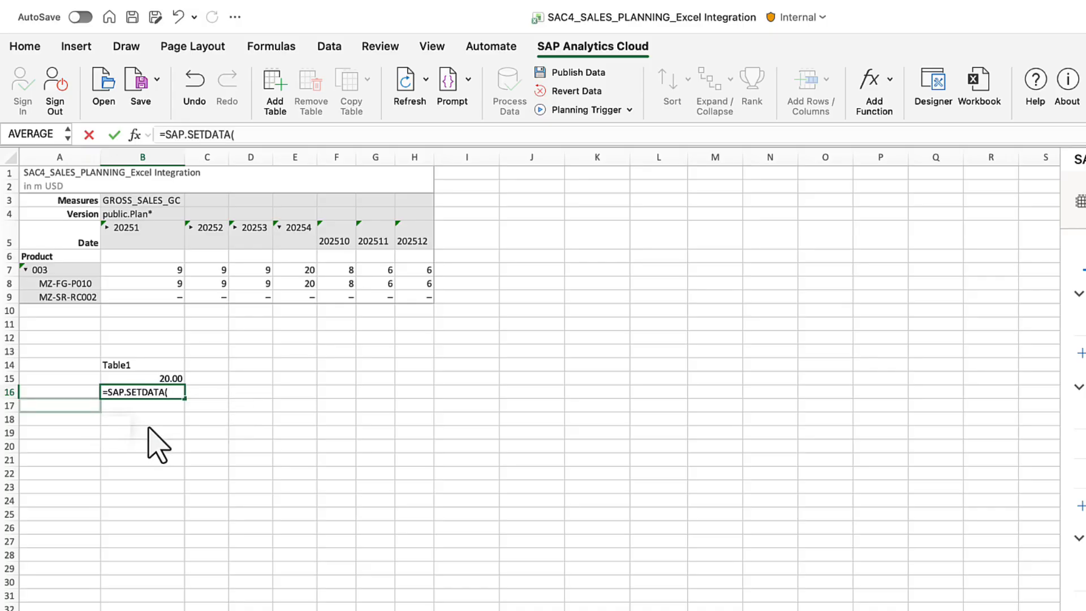
left_click(128, 367)
type(",\"7")
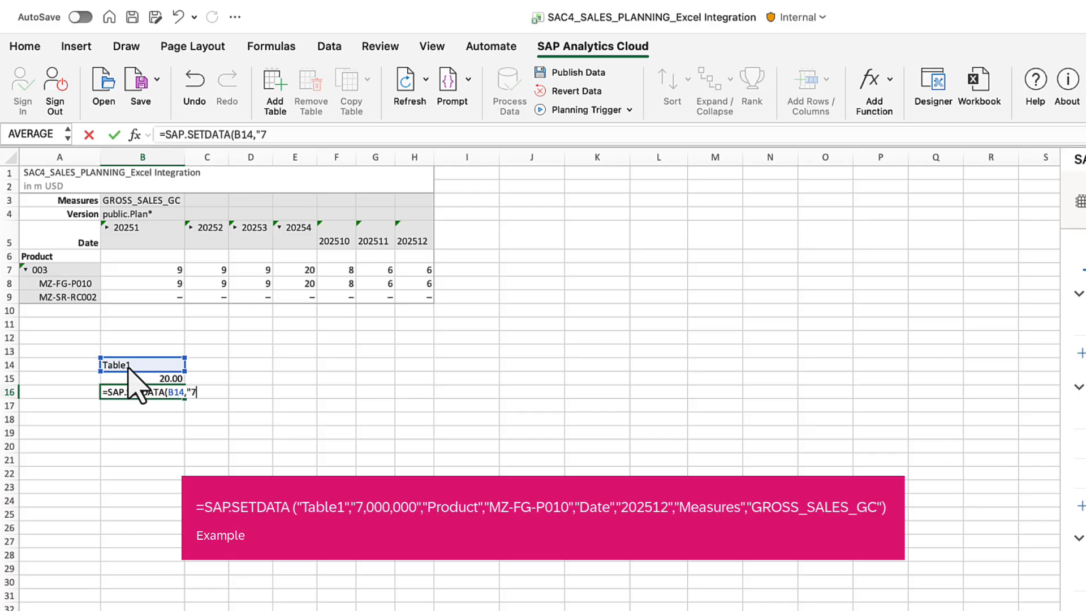
type("000000\",")
left_click(56, 257)
type(",")
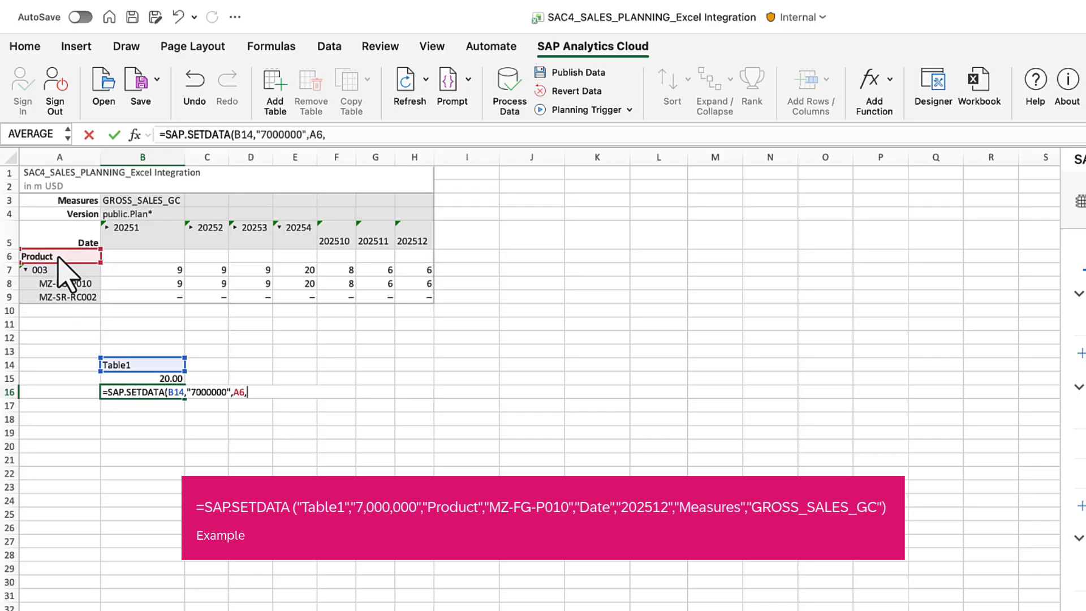
left_click(70, 285)
type(",")
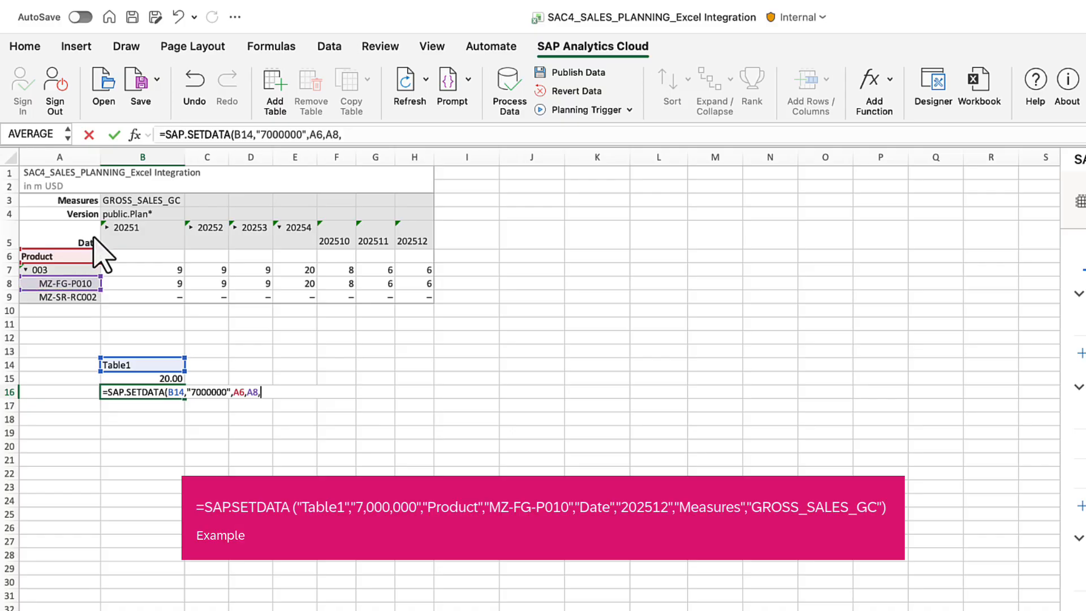
- Complete the SAP.SETDATA formula with date references A5 and H5 and measure references A3 and B3, and refresh all data
left_click(92, 238)
type(",")
left_click(413, 241)
type(",")
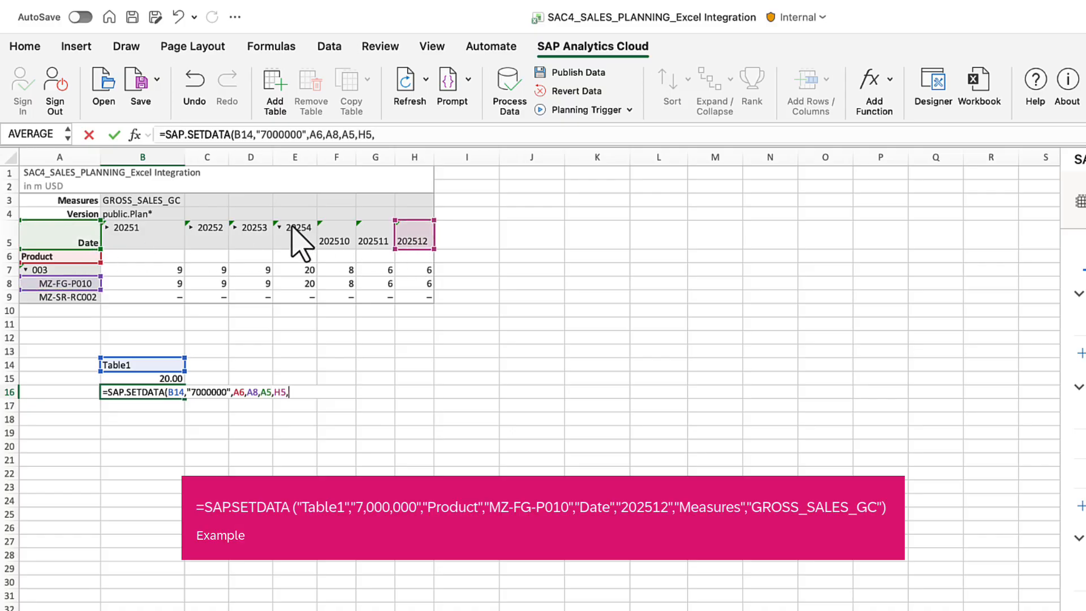
left_click(80, 202)
type(",")
left_click(151, 203)
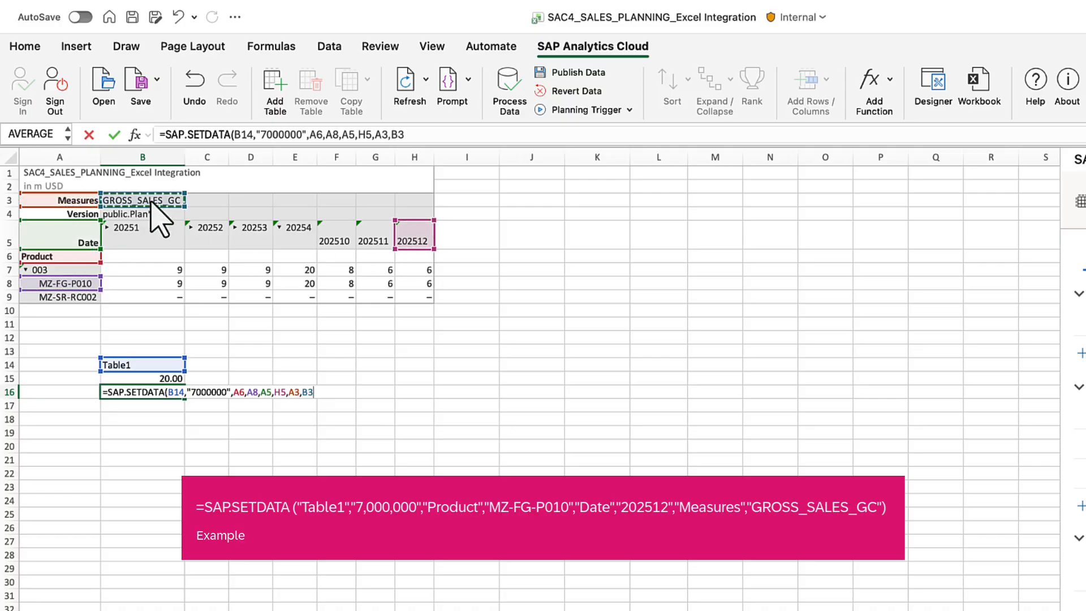
type(")")
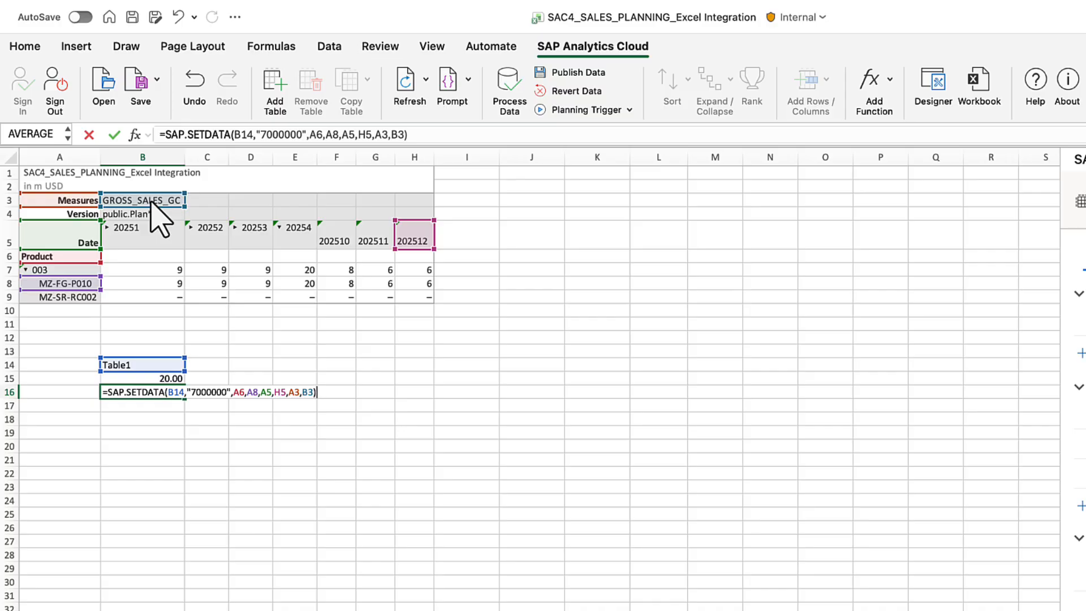
key("Return")
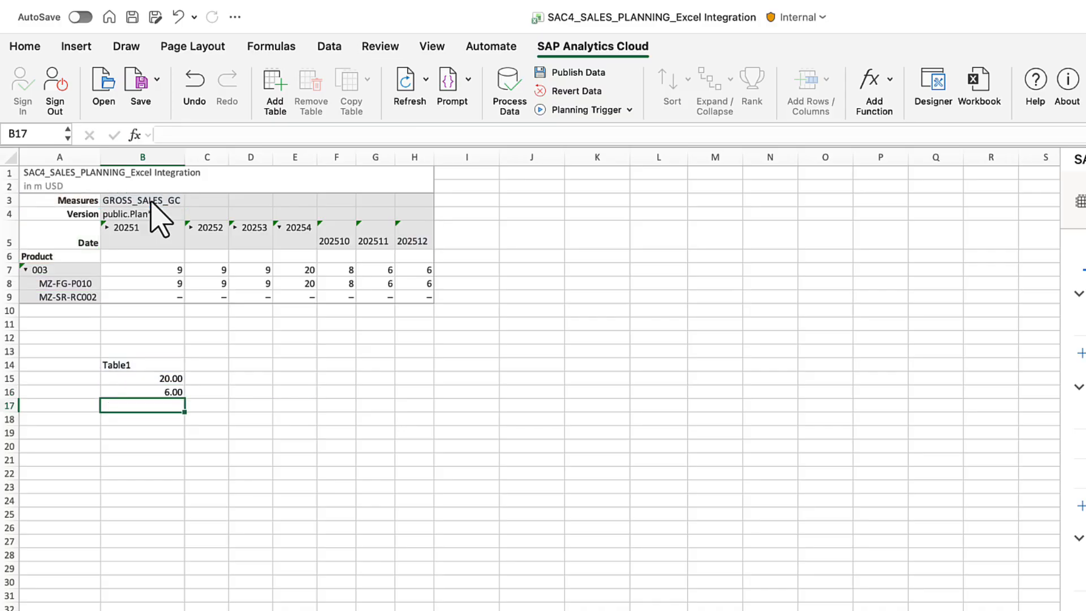
left_click(414, 84)
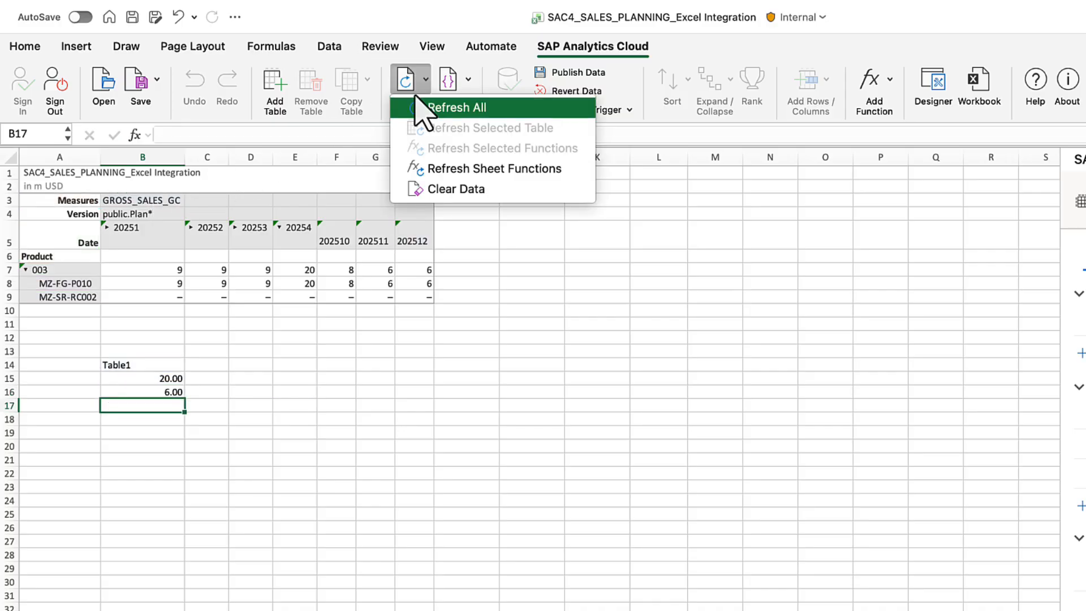
left_click(456, 107)
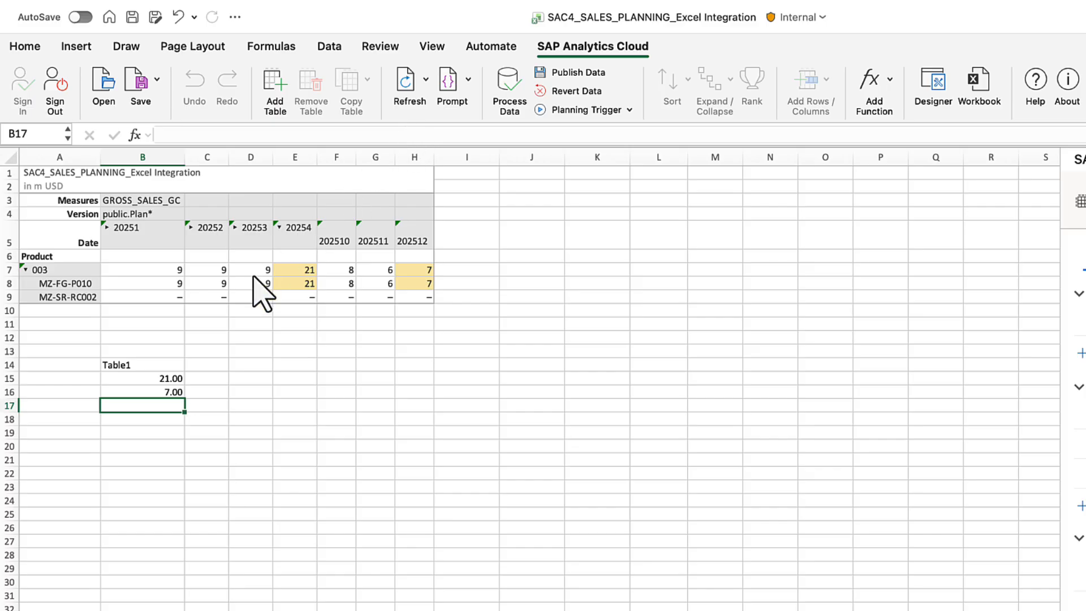
- Enter the formula =SAP.GETDIMENSIONFILTER(B14,A6) in cell B18 to return the table's Product filter
left_click(101, 422)
type("=sap.g")
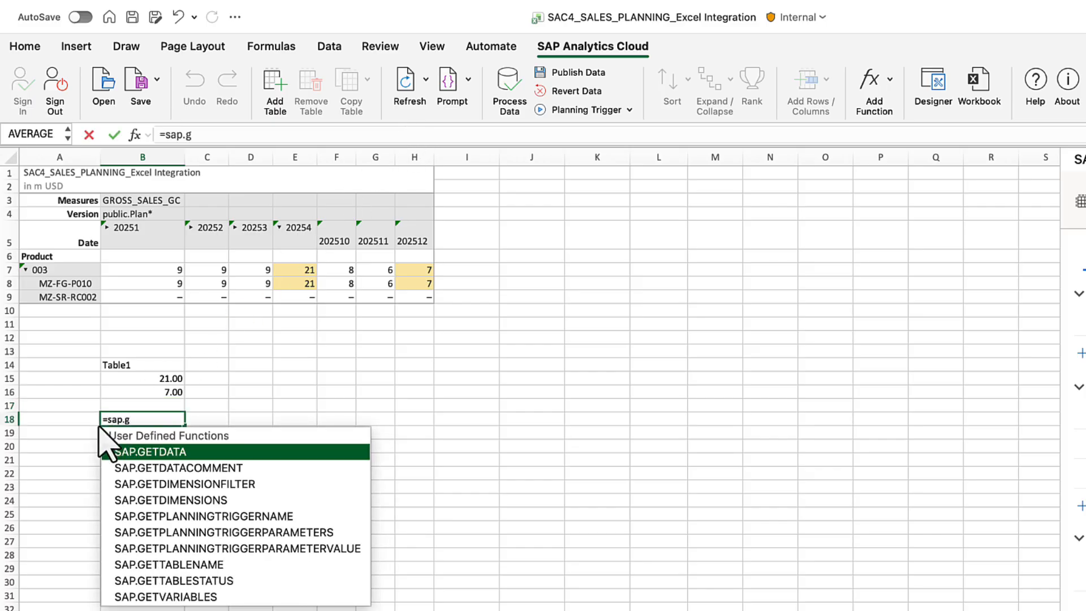
key("Down")
key("Down")
key("Tab")
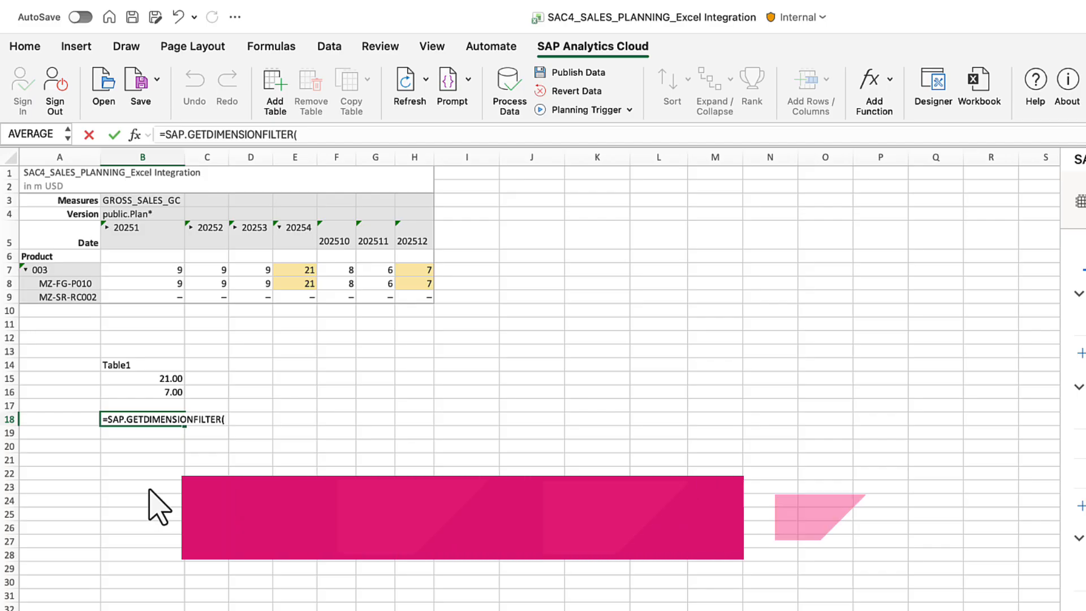
left_click(129, 367)
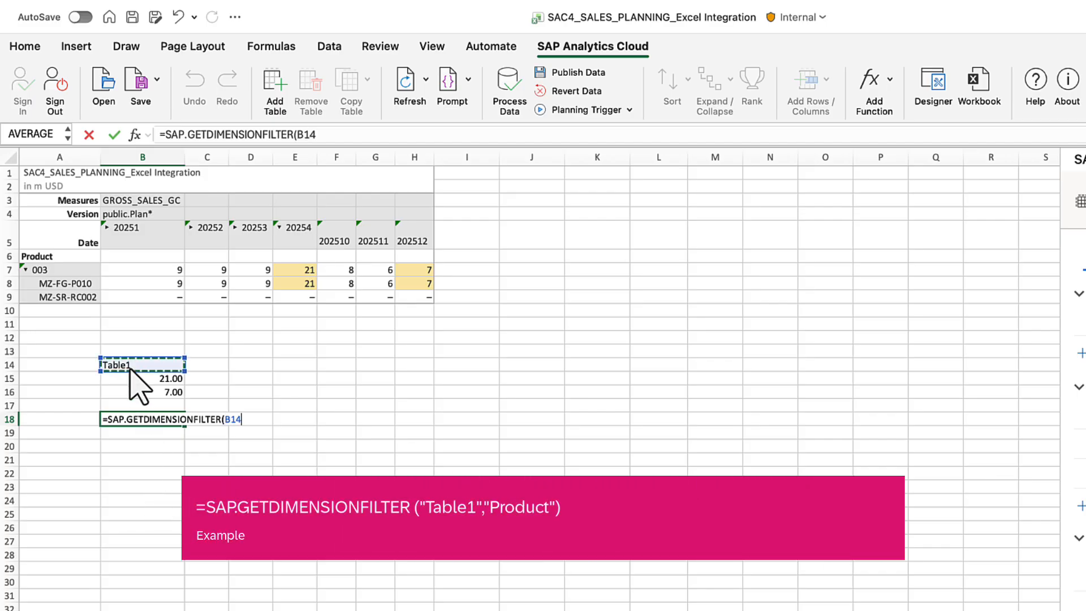
type(",")
left_click(61, 257)
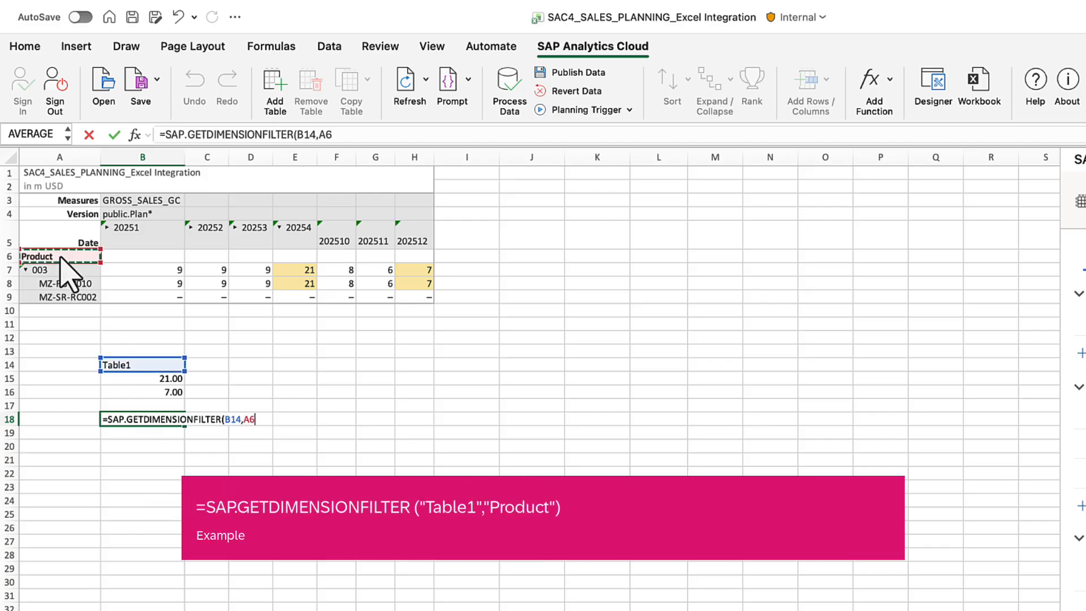
type(")")
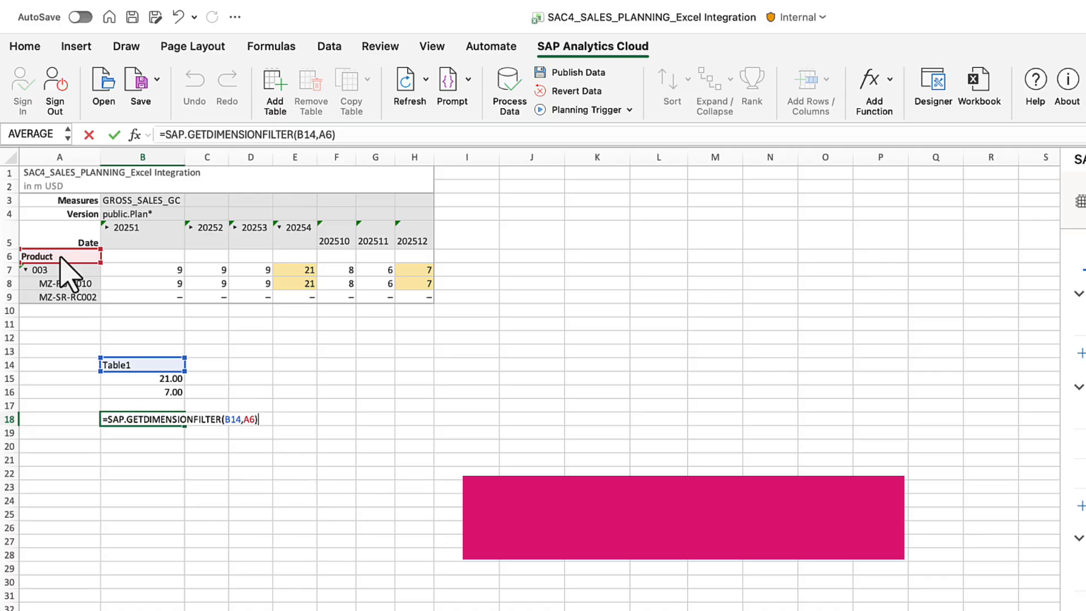
key("Return")
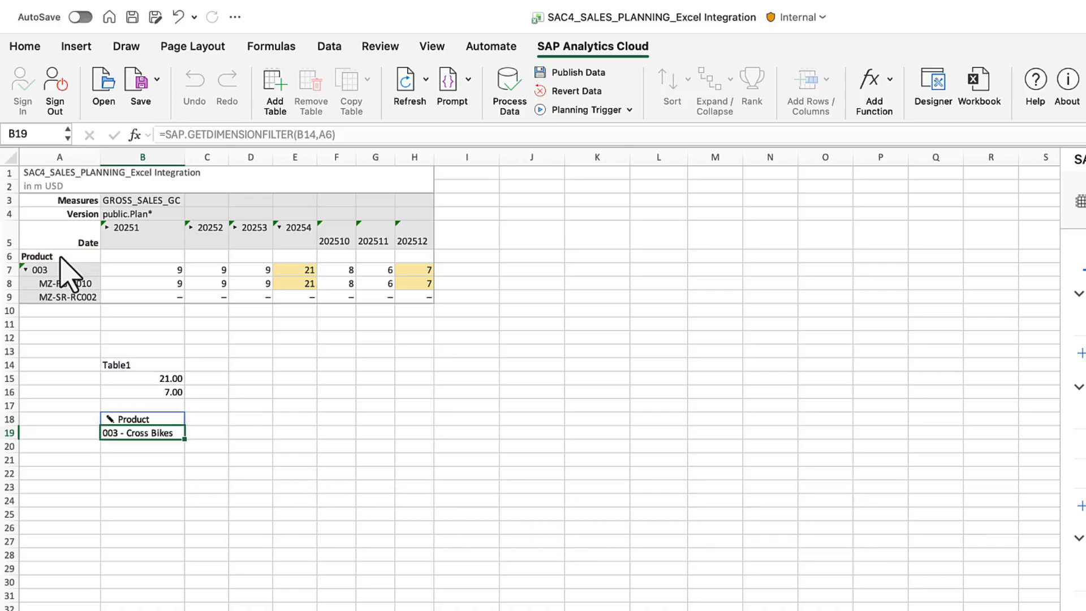
- Open the Product filter from cell B18 and add Cruise to the selected members alongside Cross Bikes
left_click(111, 422)
left_click(111, 422)
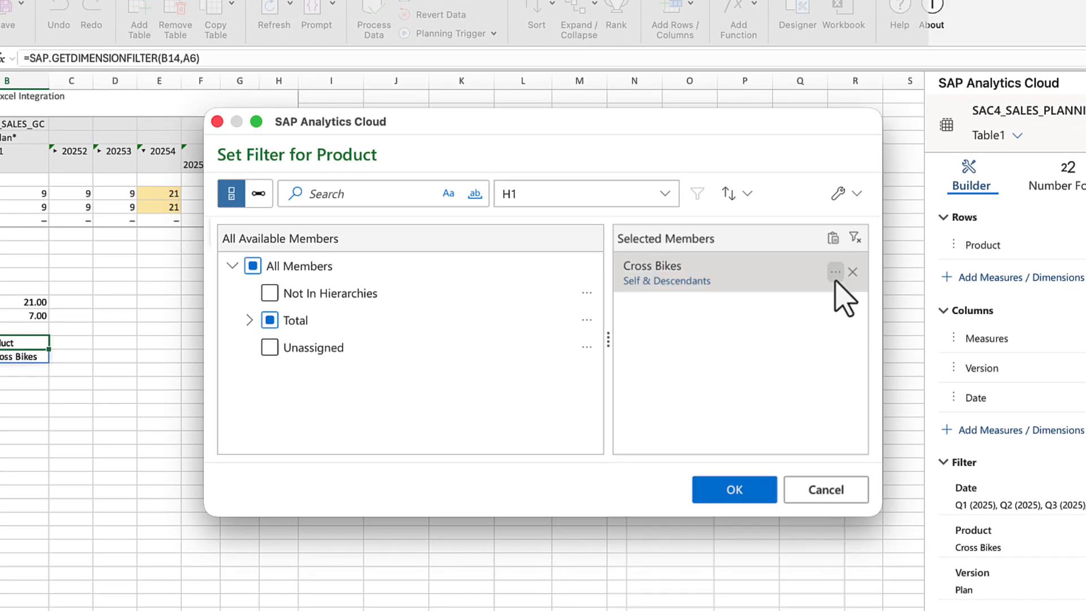
left_click(971, 349)
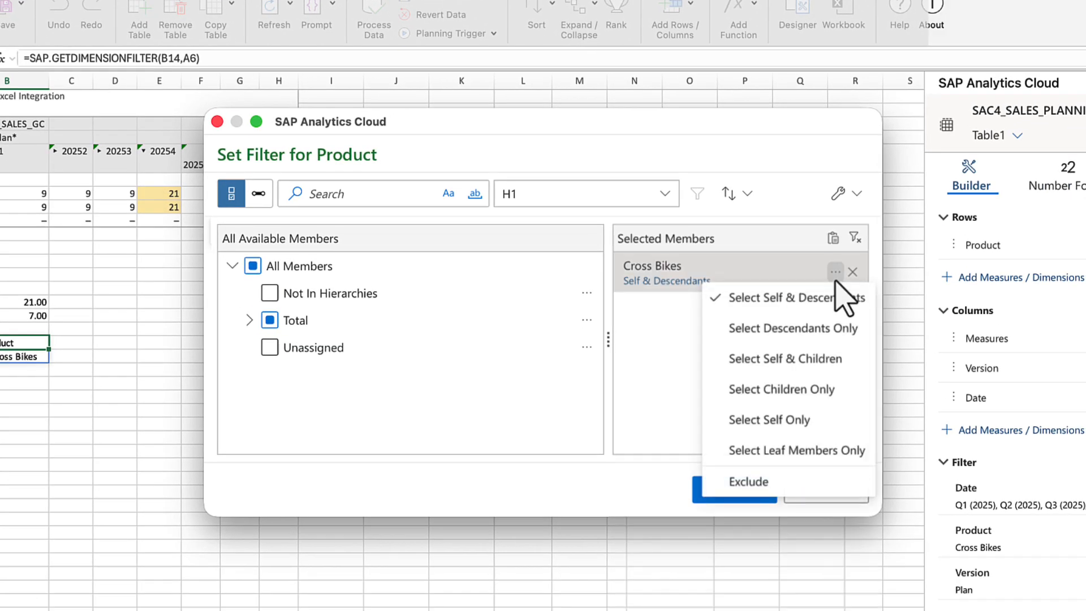
left_click(650, 294)
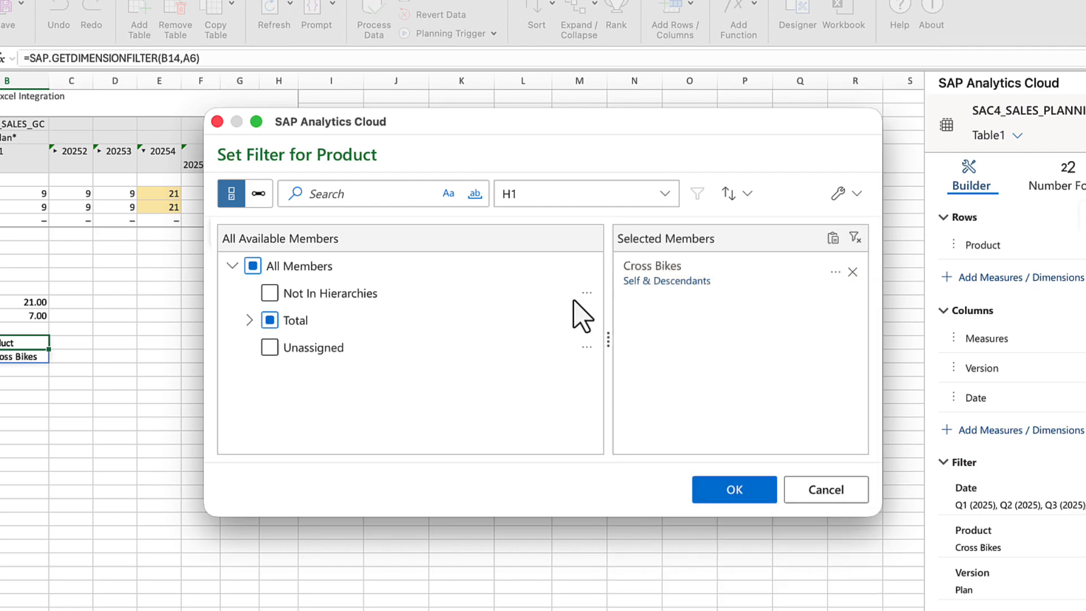
left_click(251, 323)
left_click(287, 349)
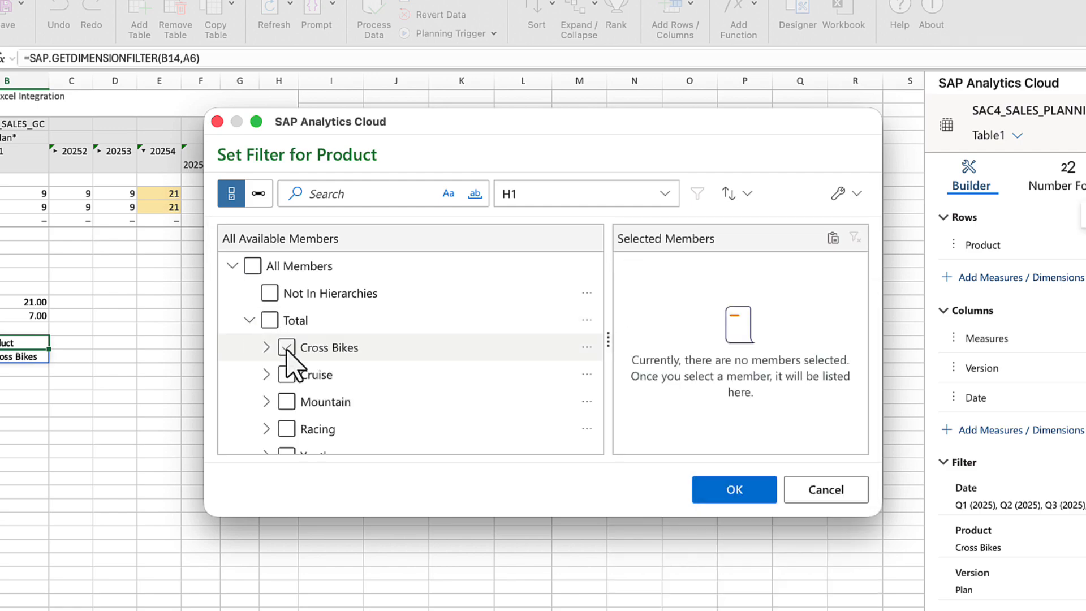
left_click(286, 349)
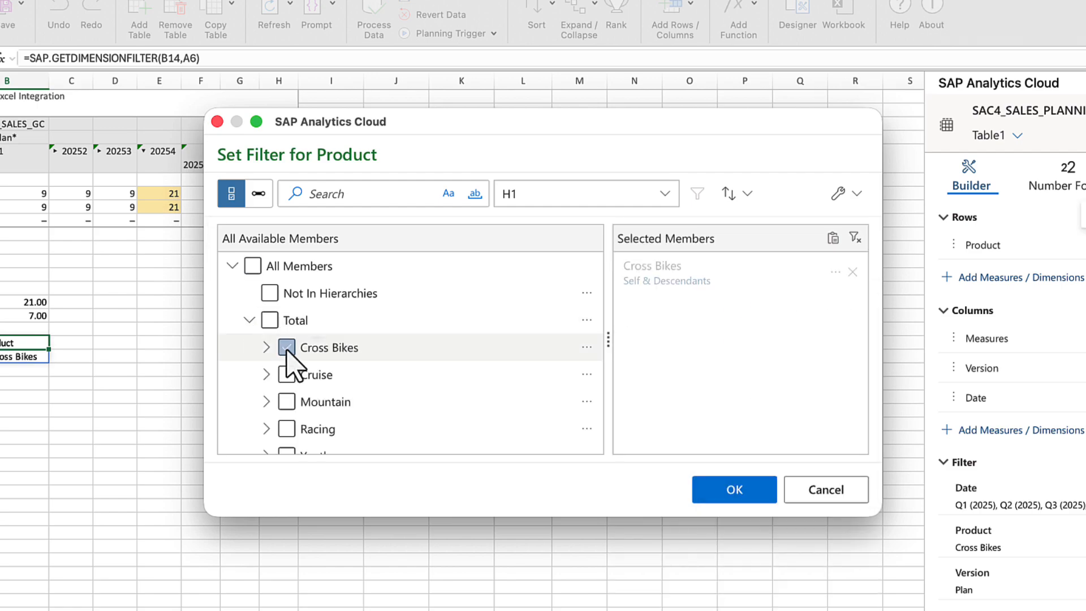
left_click(287, 375)
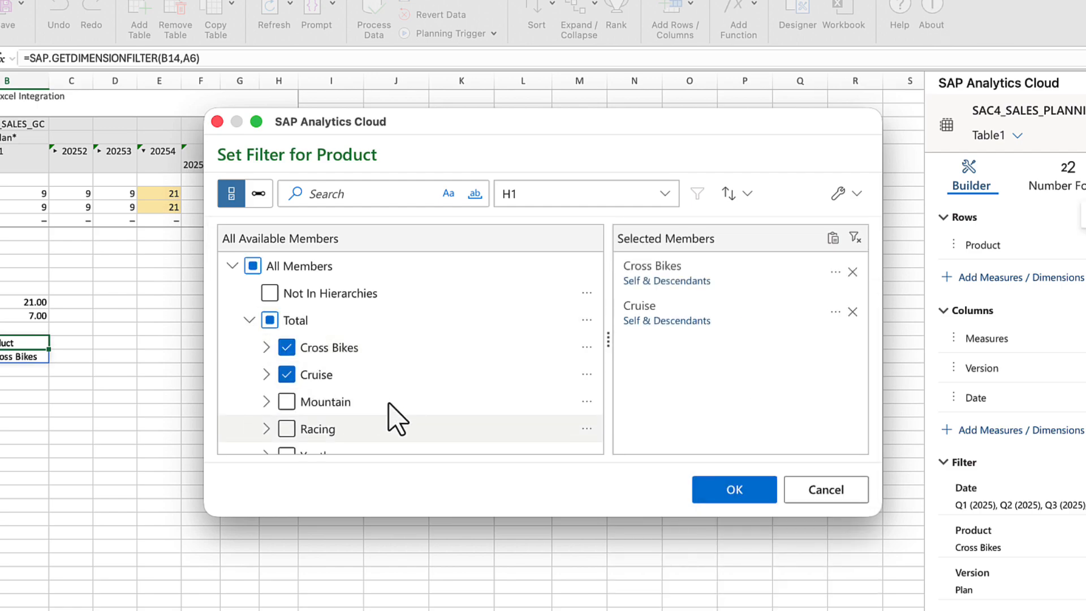
left_click(704, 495)
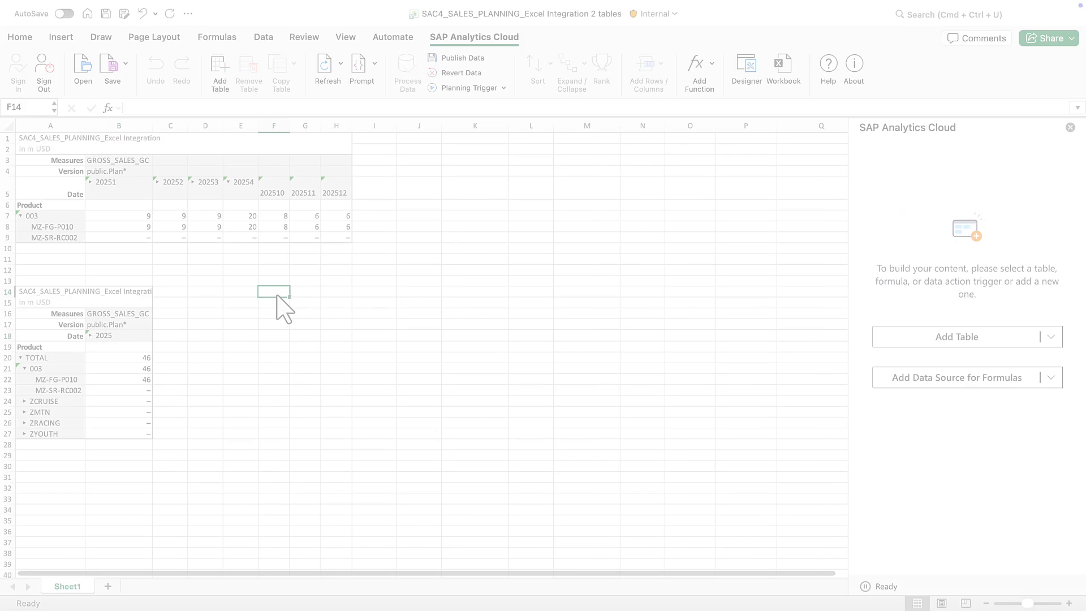
- Begin a SAP.OVERWRITEDIMENSIONFILTER formula in cell F14 with the table names "Table1,Table2"
type("=sap.ov")
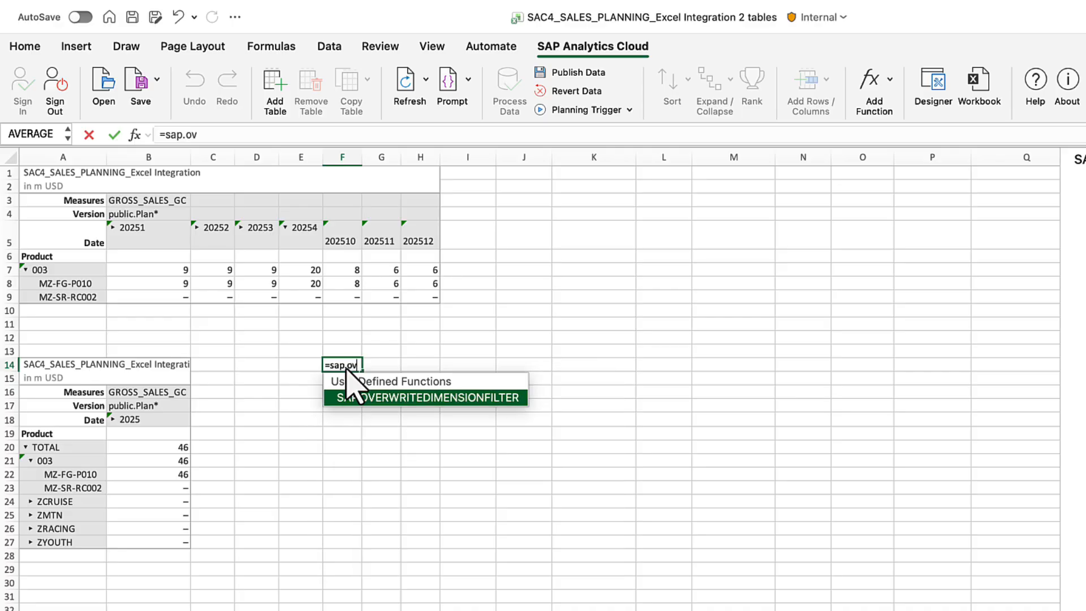
double_click(372, 400)
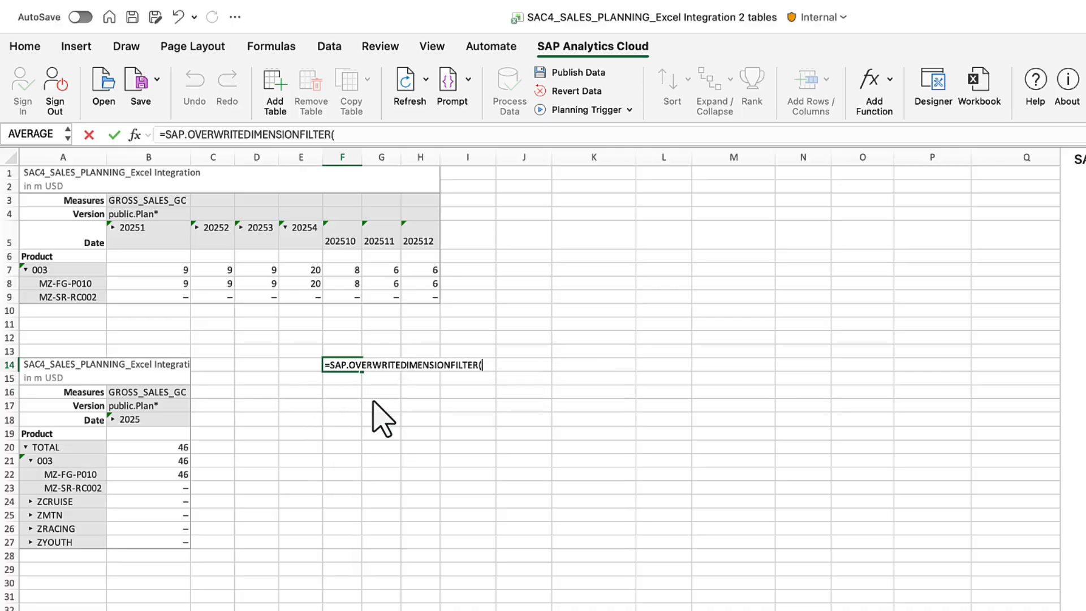
type("\"Table1,Ta")
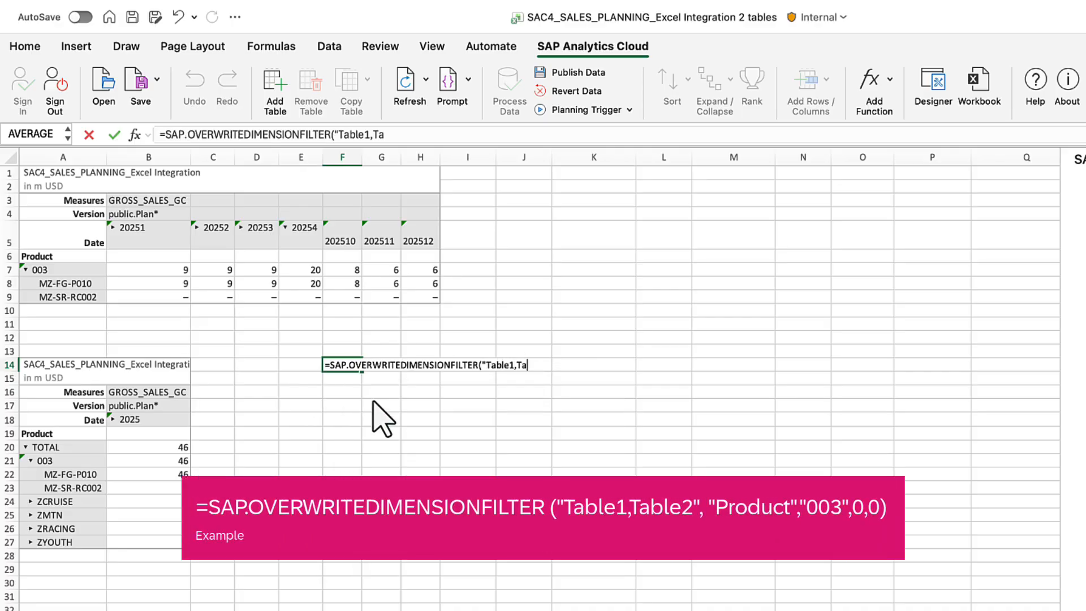
type("ble2\",")
- Complete the SAP.OVERWRITEDIMENSIONFILTER formula with dimension reference A6, member reference A7 and the arguments 0,0, and refresh all data
left_click(73, 258)
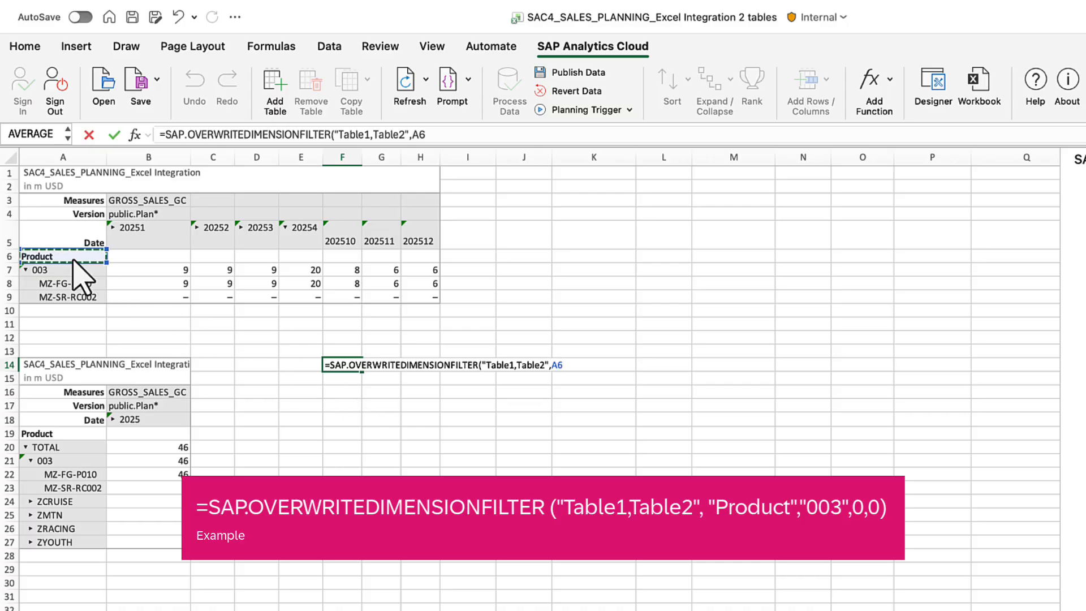
type(",")
left_click(64, 270)
type(",")
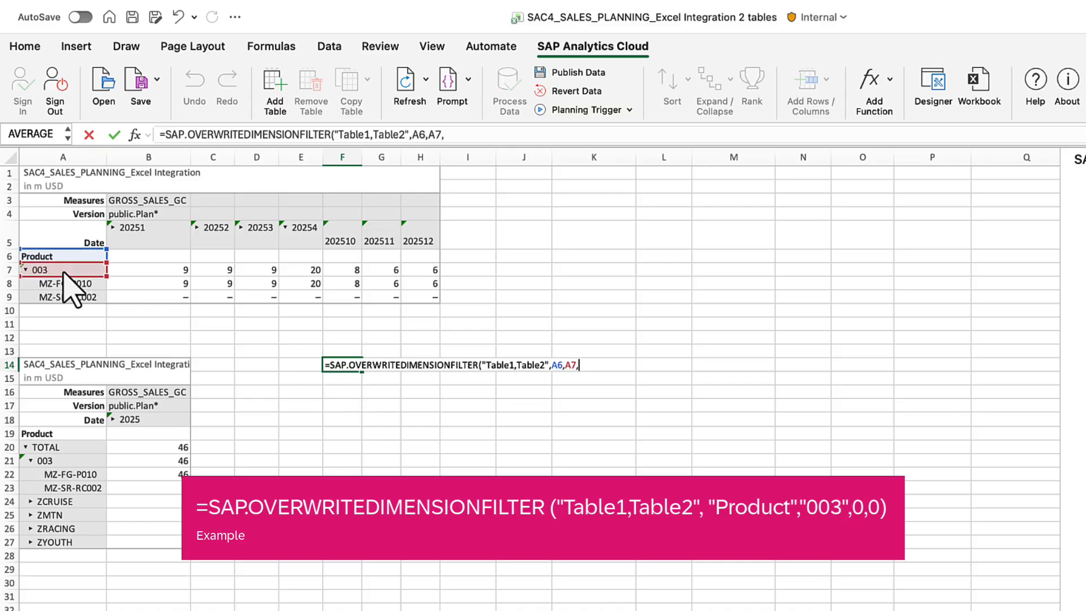
type("0,0)")
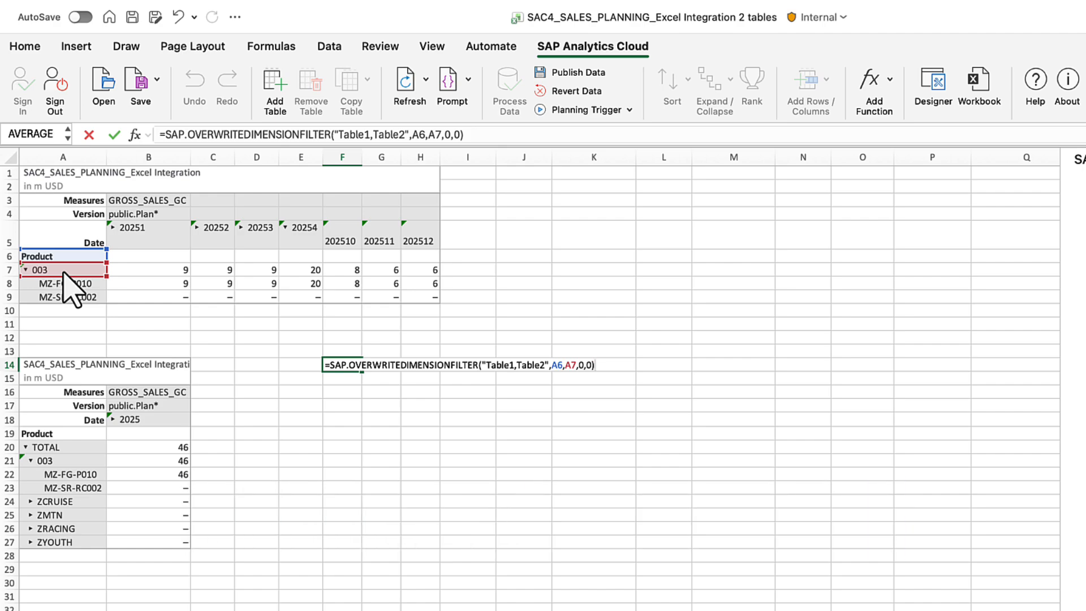
key("Return")
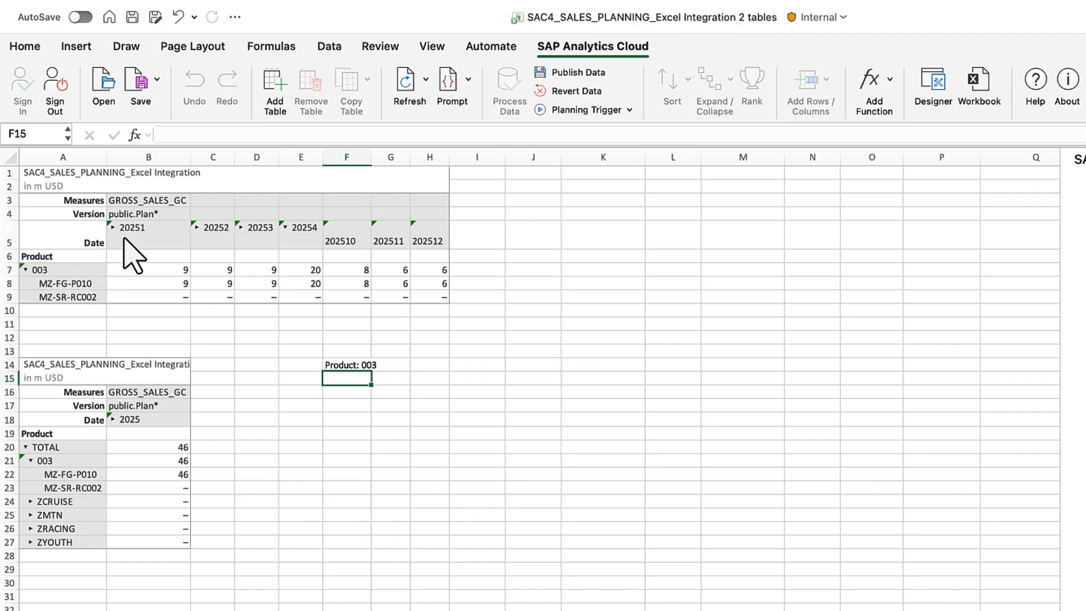
left_click(405, 80)
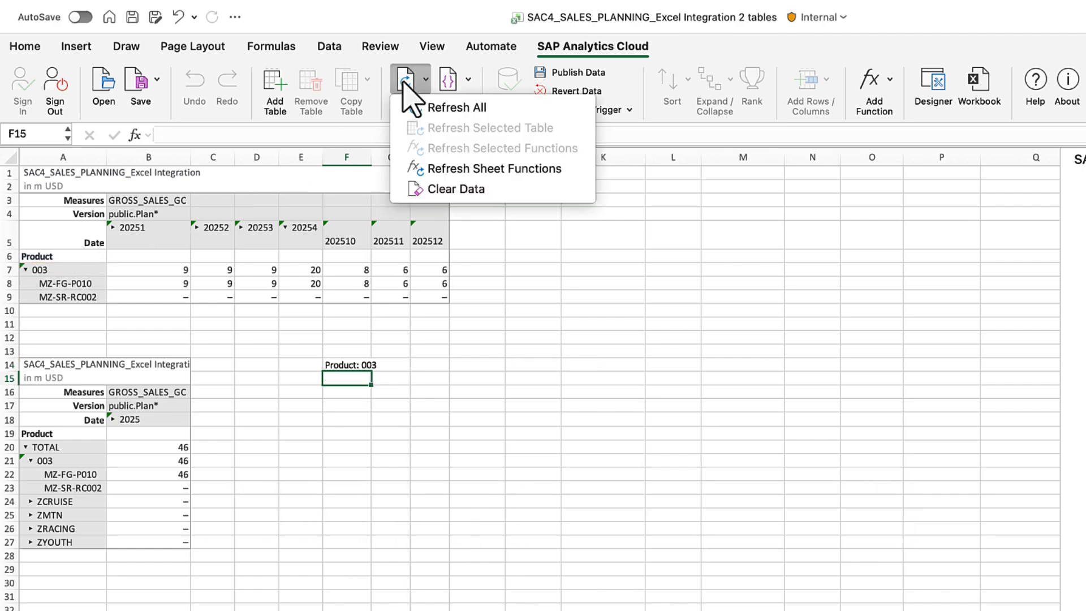
left_click(440, 107)
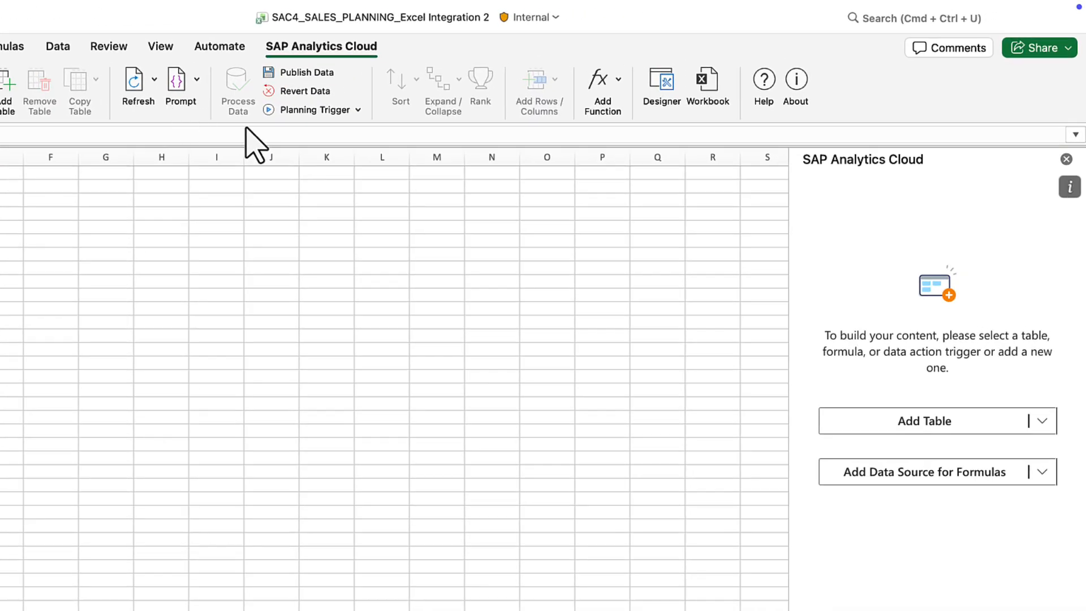
- Add the SAC4_SALES_PLANNING_Excel Integration model as a data source for formulas and set its Measures filter to COGS_CALC only
left_click(1044, 471)
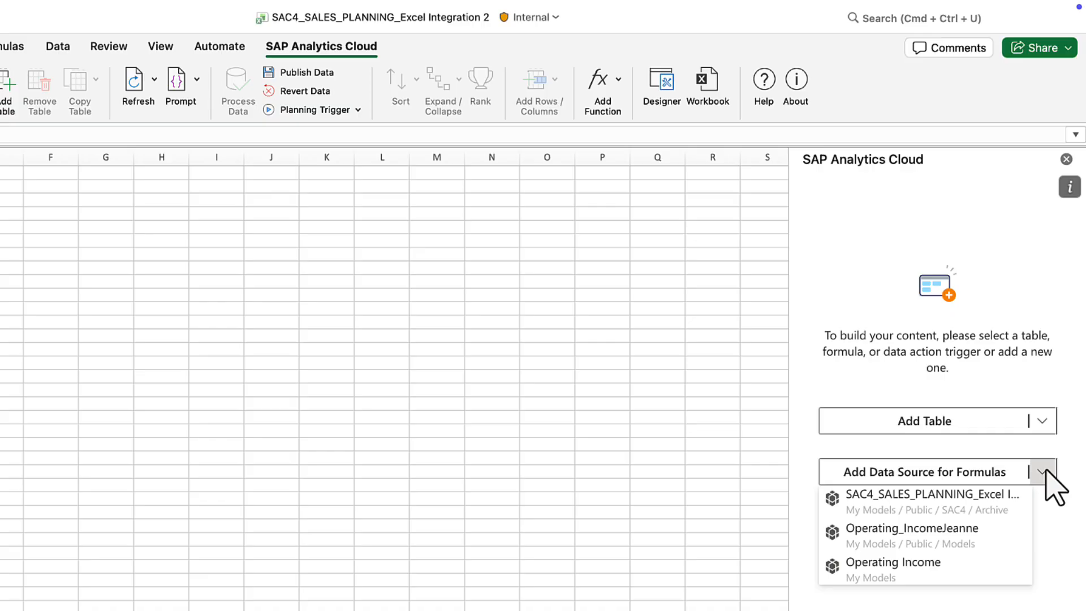
left_click(936, 505)
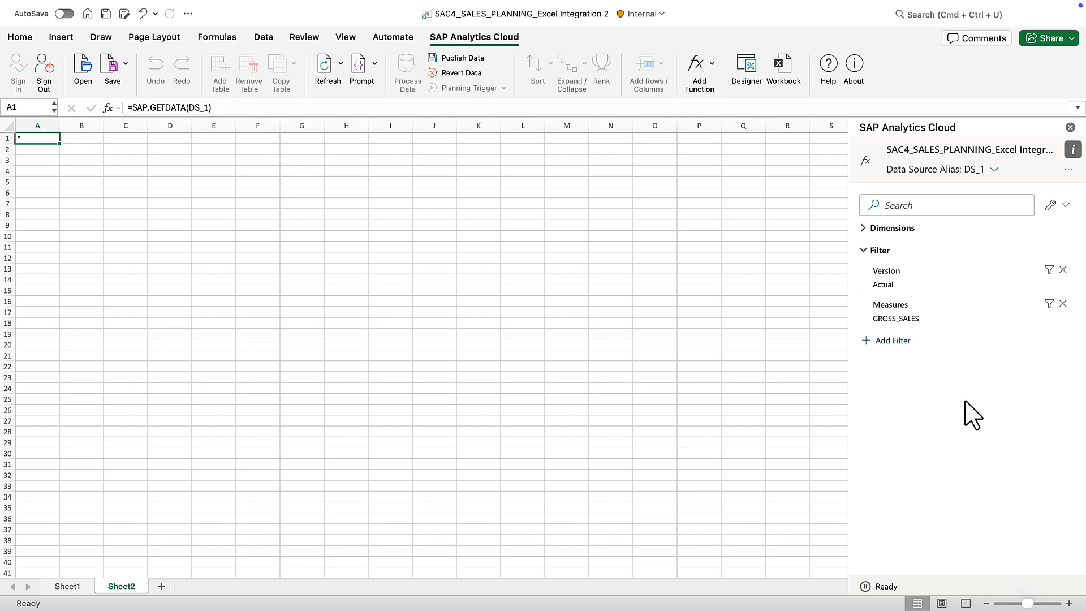
left_click(1049, 304)
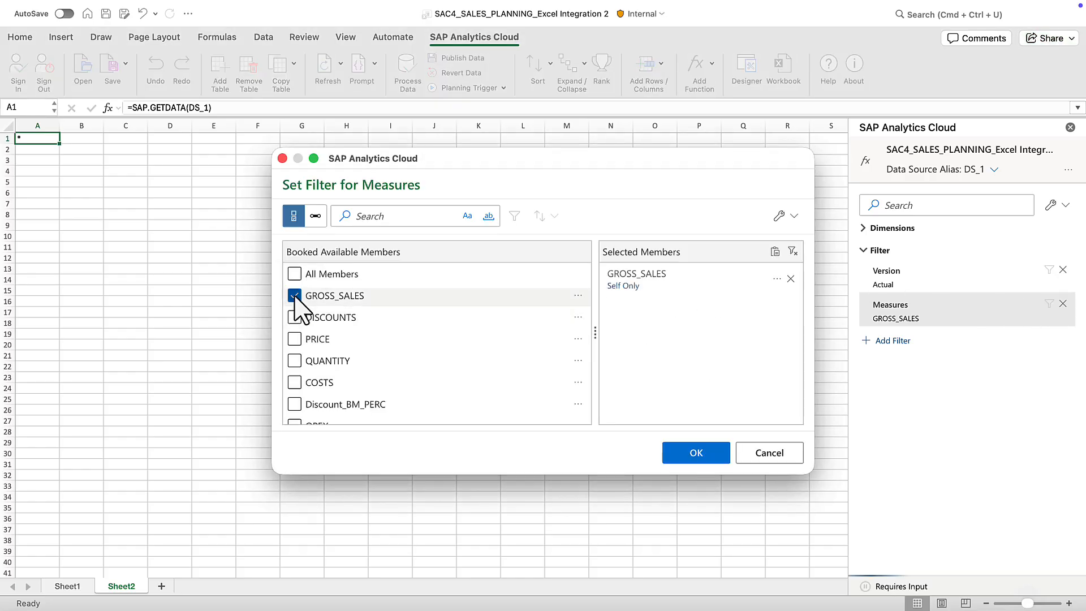
left_click(294, 296)
scroll(296, 300, "down", 5)
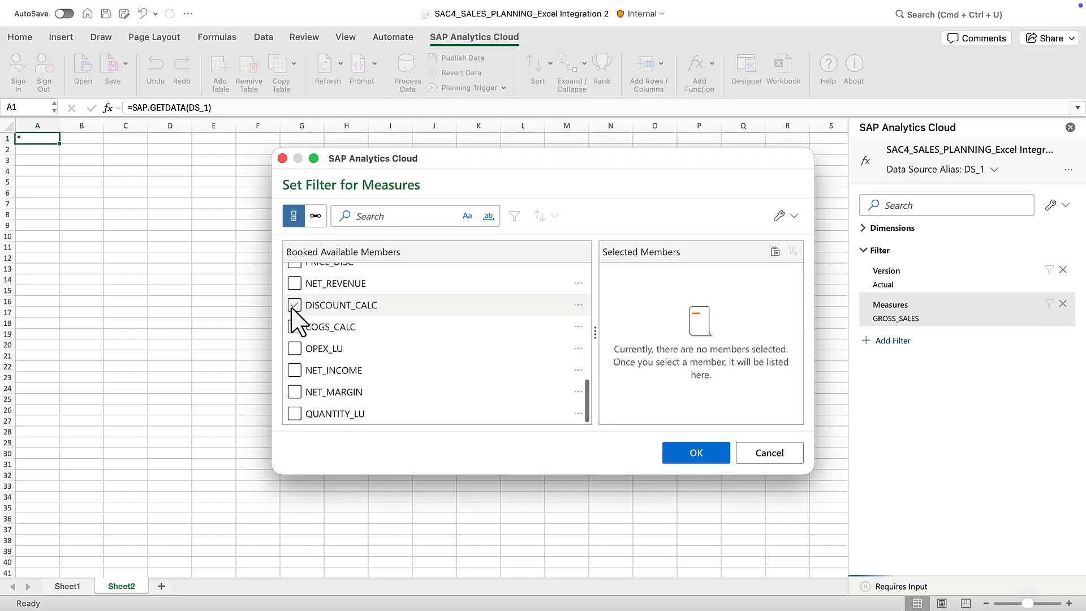
left_click(294, 327)
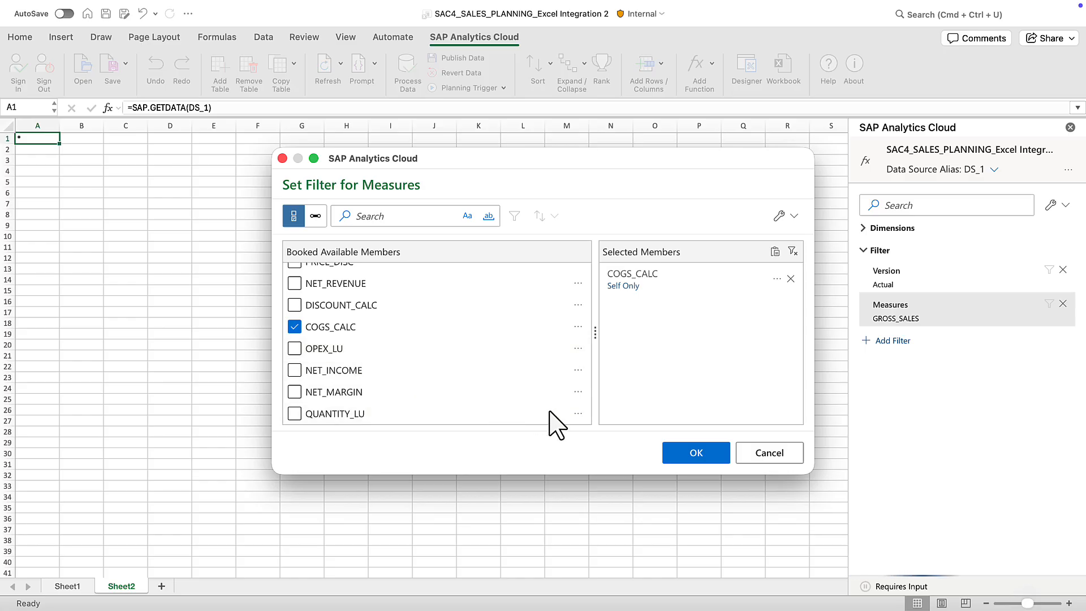
left_click(697, 455)
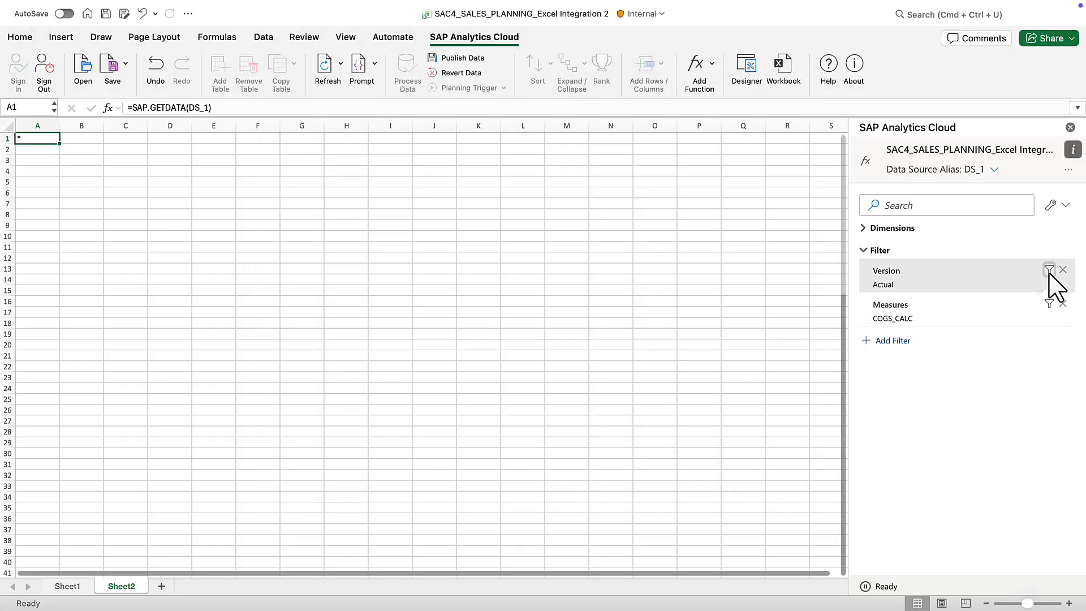
- Change the Version filter of data source DS_1 to Plan only
left_click(1047, 274)
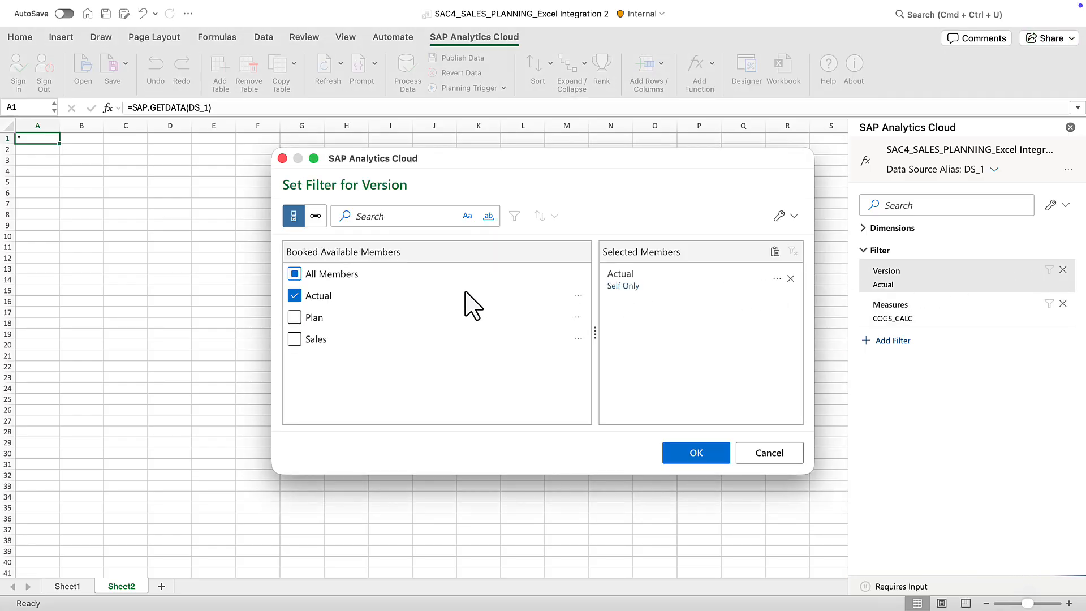
left_click(295, 296)
left_click(295, 318)
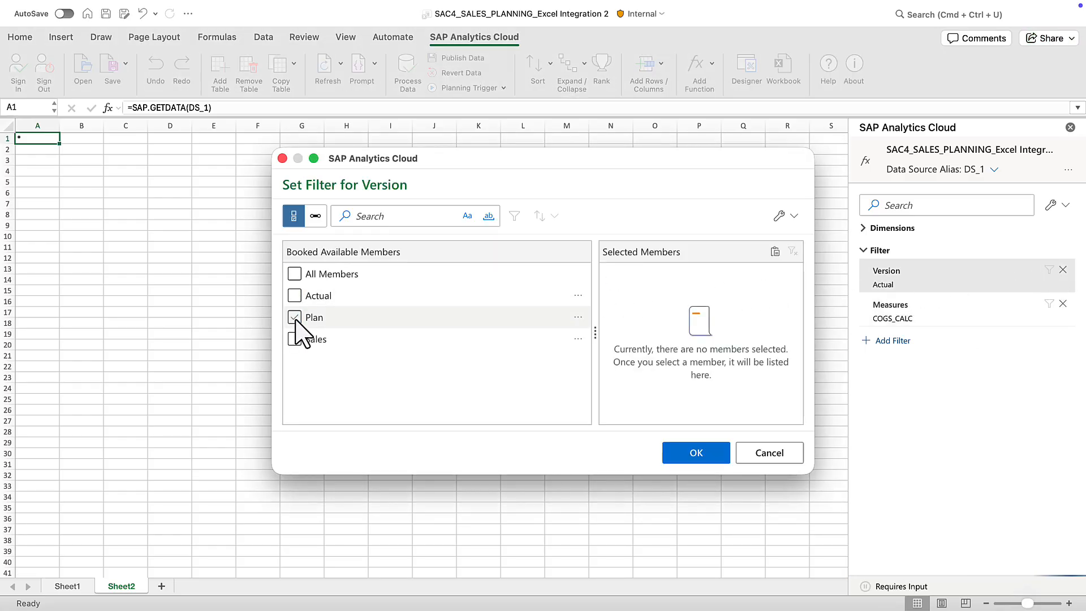
left_click(694, 454)
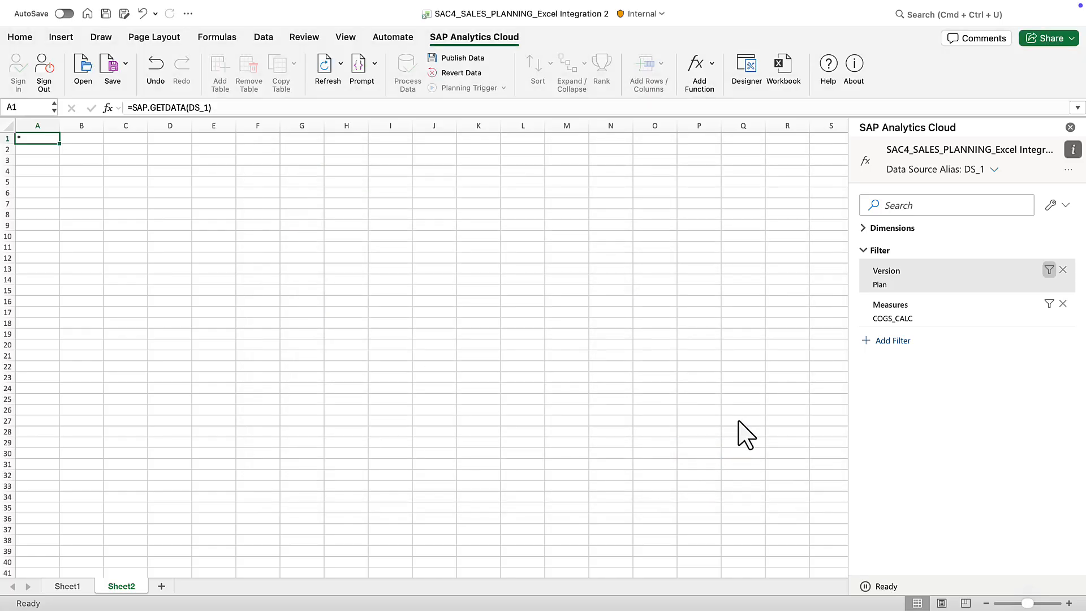
- Expand the dimensions of data source DS_1 and filter Product to the Total member
left_click(864, 228)
left_click(1063, 368)
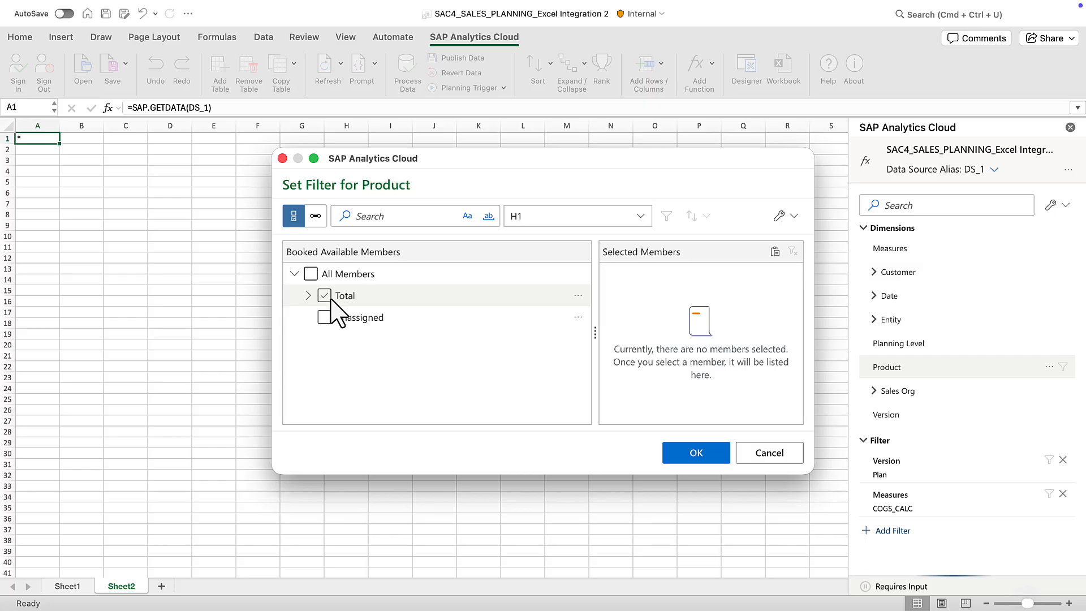
left_click(331, 299)
left_click(686, 459)
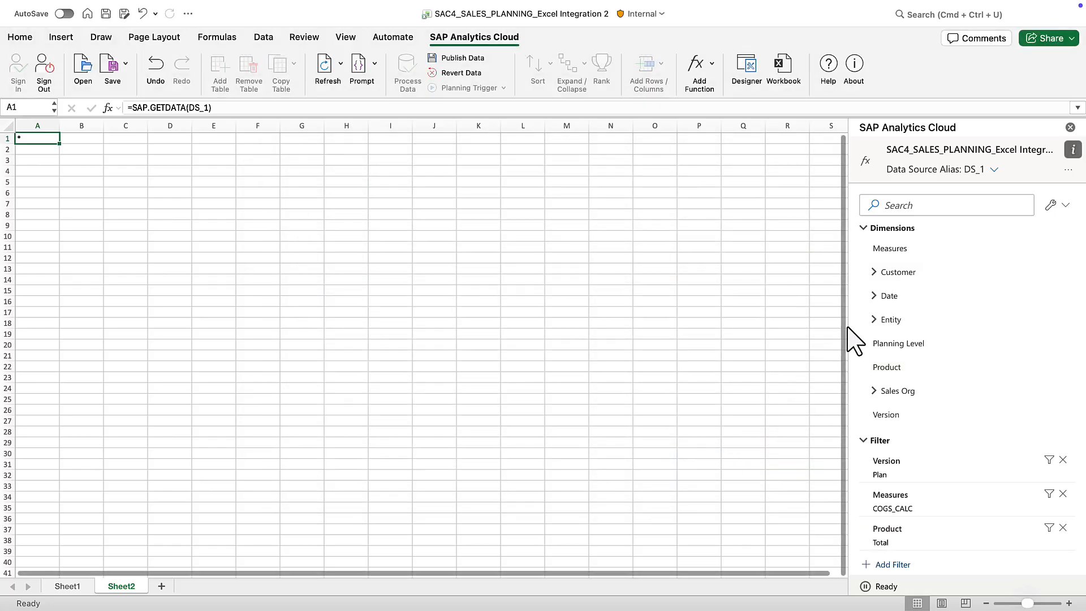
- Filter the Year attribute of the Date dimension to 2025 for data source DS_1
left_click(874, 295)
scroll(877, 305, "down", 5)
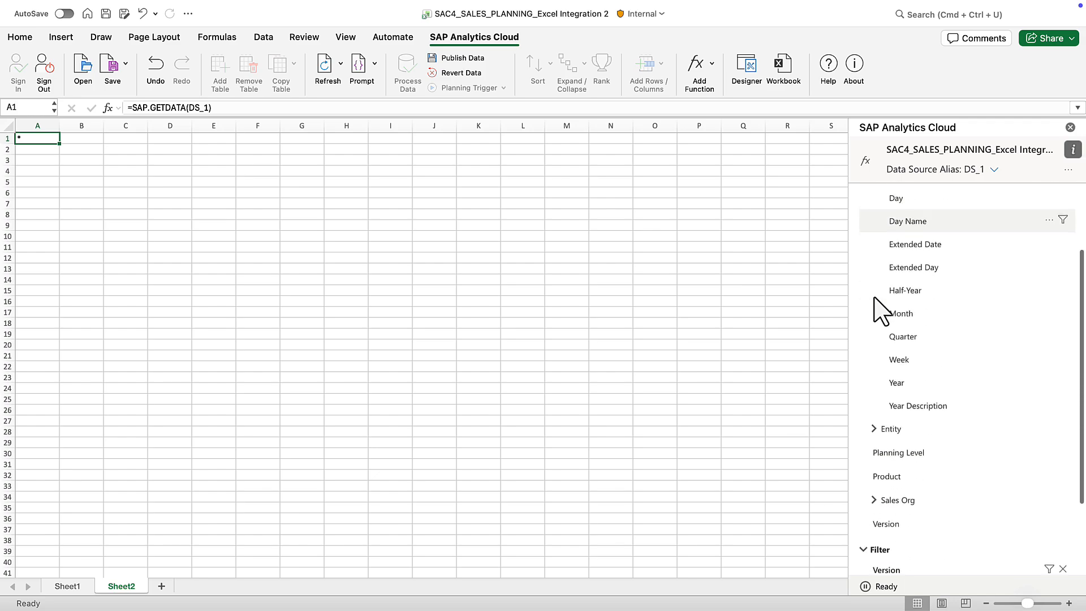
left_click(1063, 379)
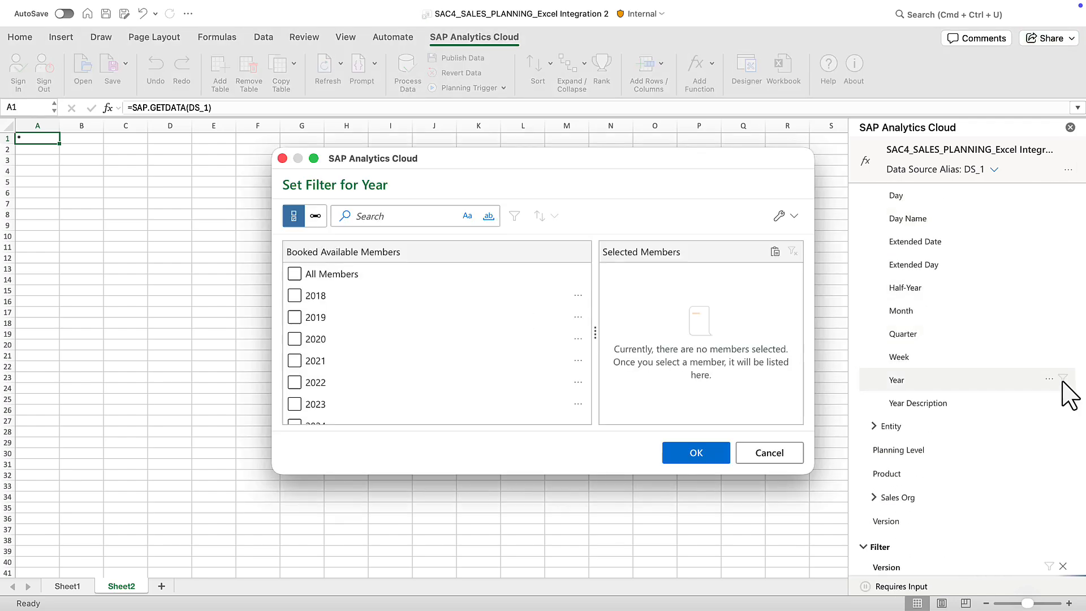
scroll(443, 396, "down", 2)
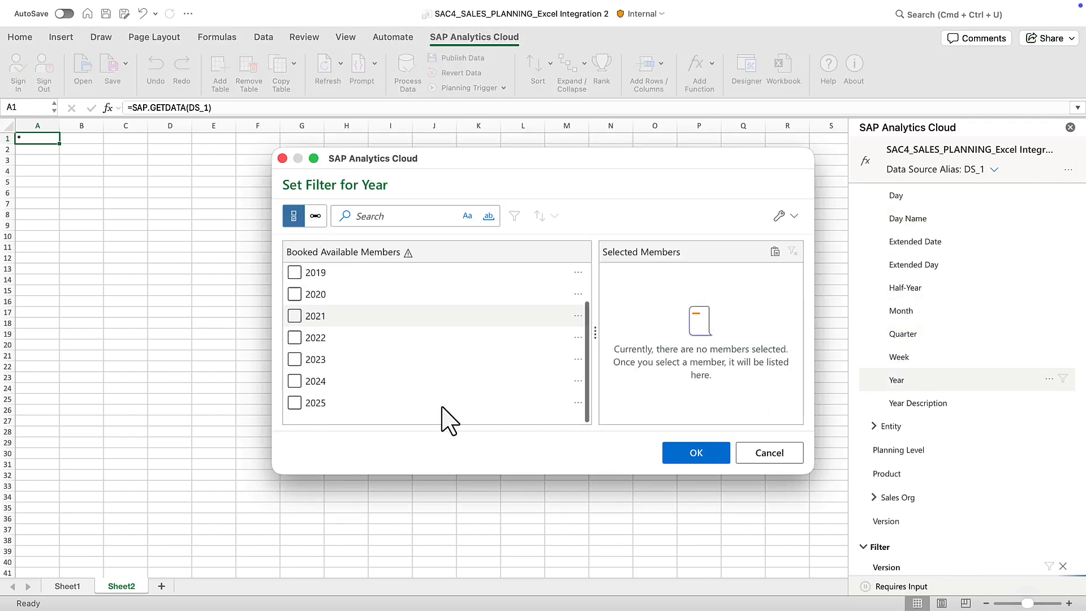
left_click(295, 414)
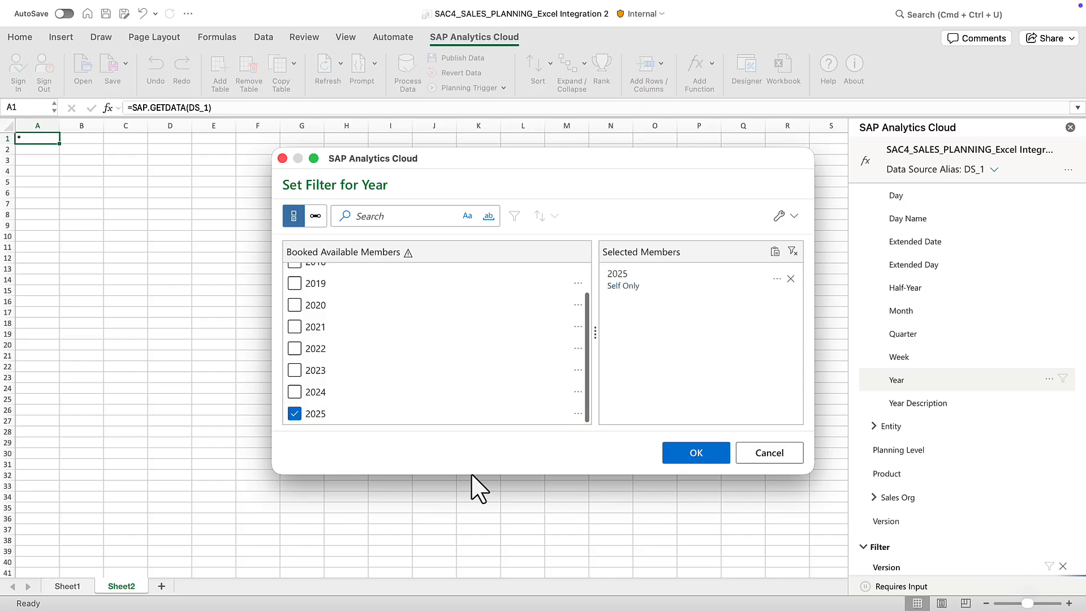
left_click(694, 457)
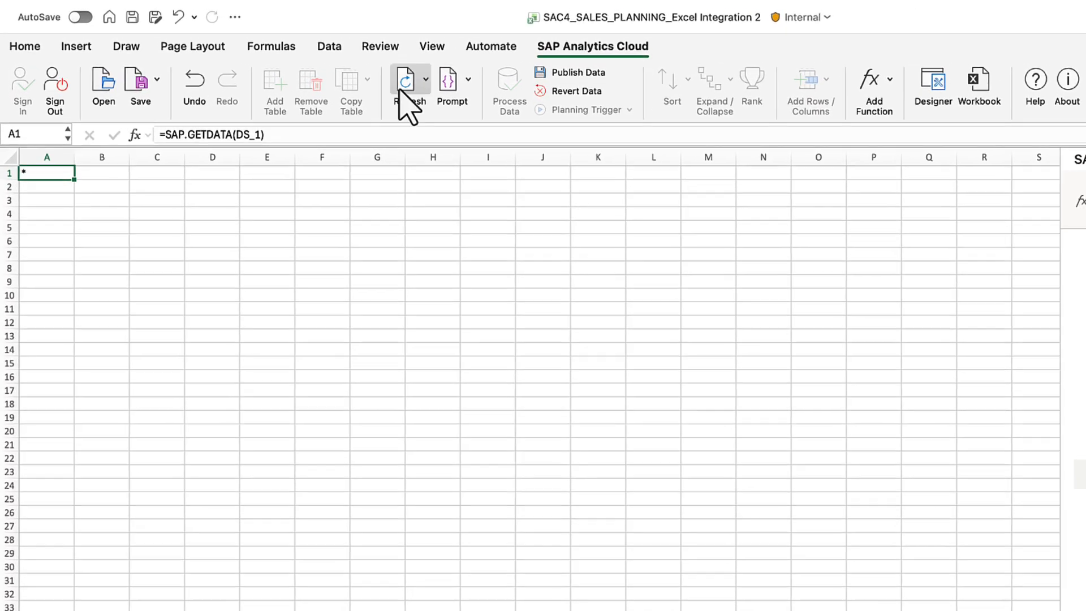
- Refresh the selected SAP.GETDATA function in cell A1 and widen column A to fit its value
left_click(320, 73)
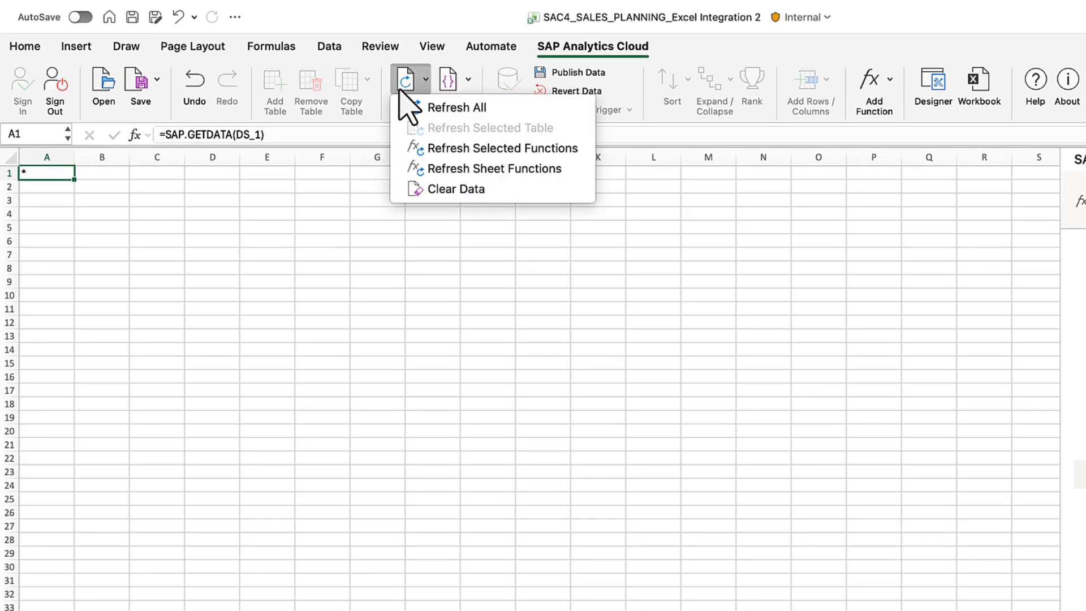
left_click(432, 152)
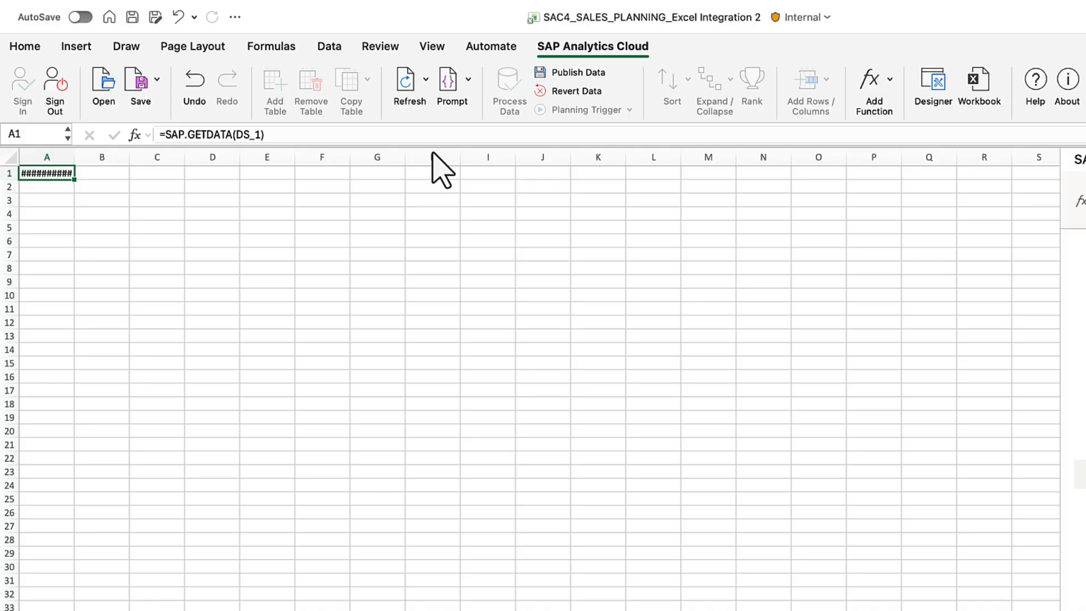
left_click_drag(74, 157, 111, 158)
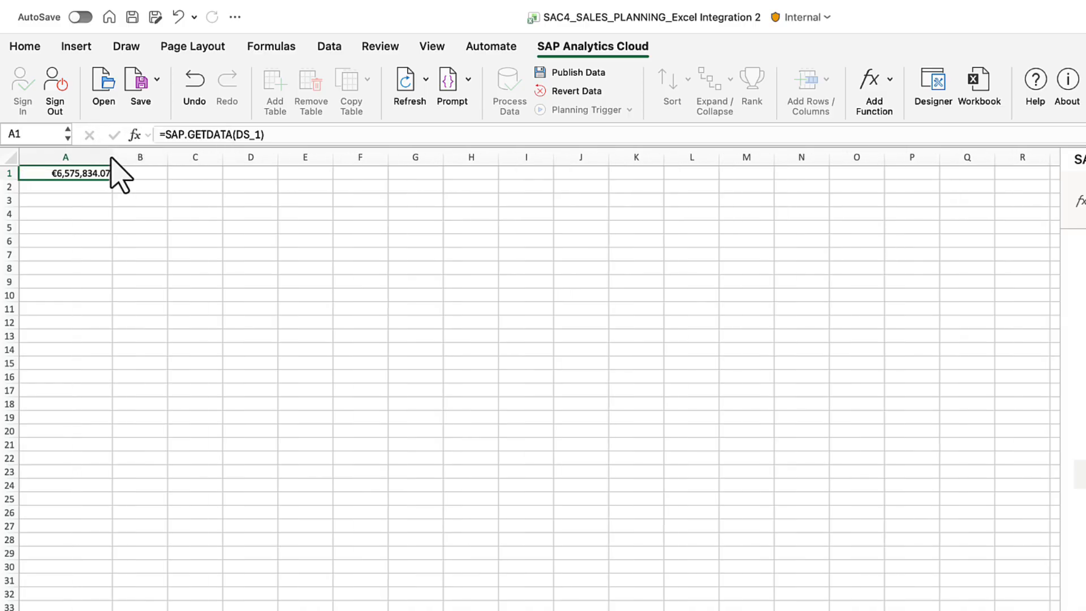